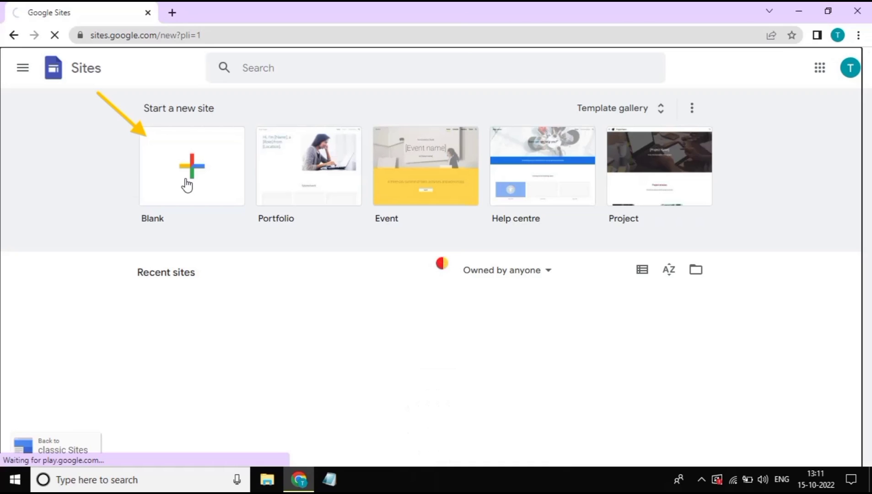
Create a new blank site from the Google Sites home page
{"action": "left_click", "coordinate": [187, 185]}
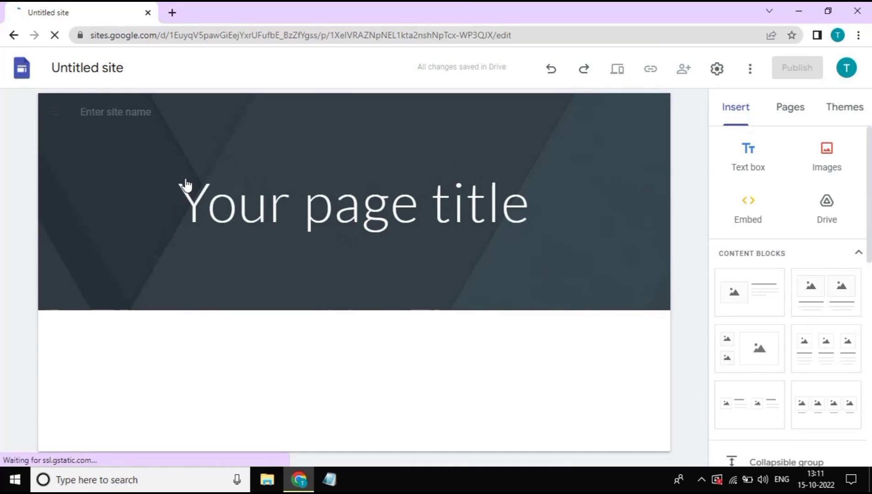
Apply the Vision theme from the Themes list to the untitled site
{"action": "left_click", "coordinate": [187, 186]}
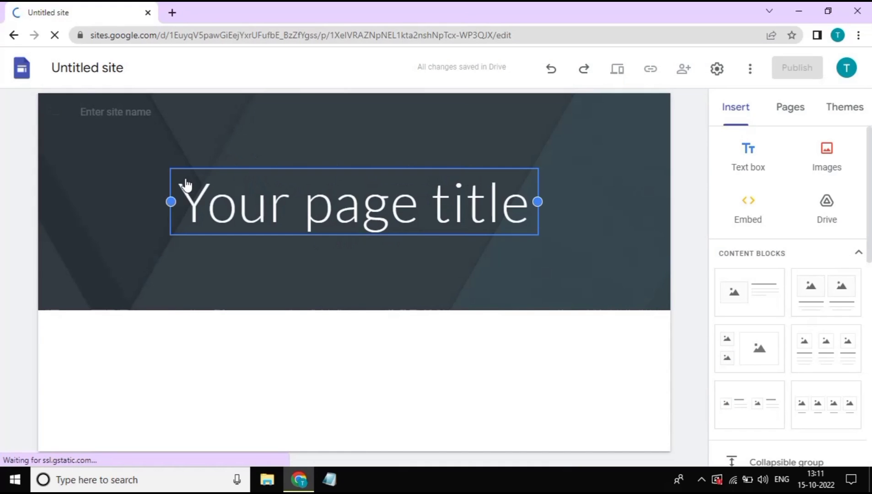
{"action": "left_click", "coordinate": [699, 243]}
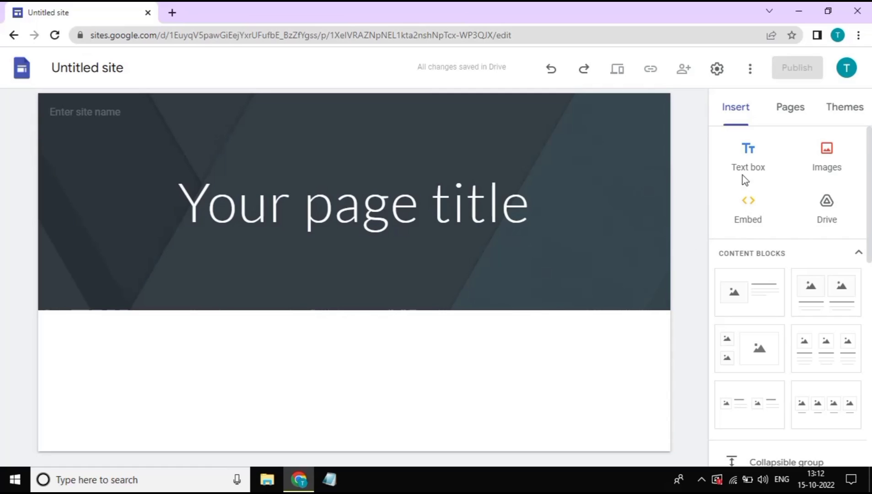
{"action": "left_click", "coordinate": [842, 119]}
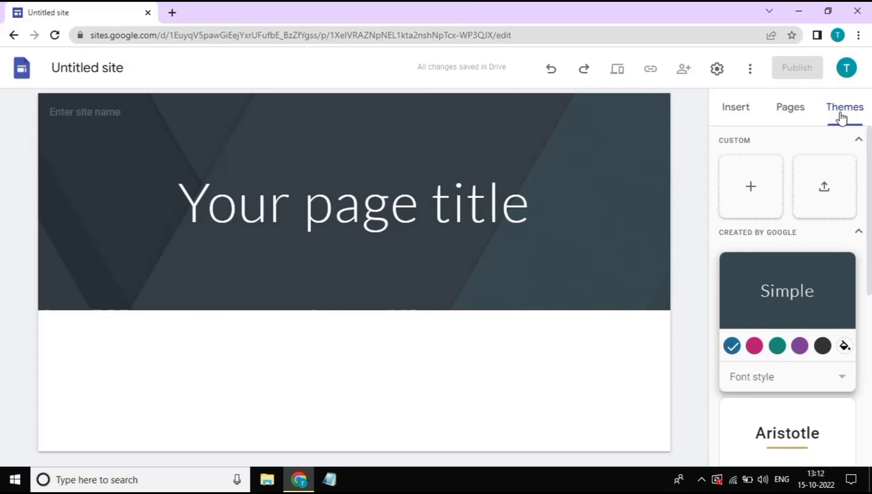
{"action": "scroll", "coordinate": [817, 196], "scroll_direction": "down", "scroll_amount": 7}
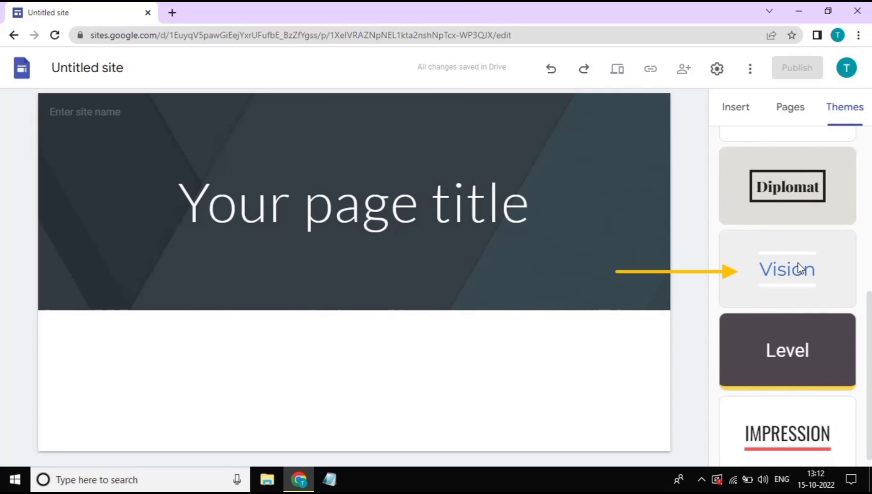
{"action": "left_click", "coordinate": [800, 268]}
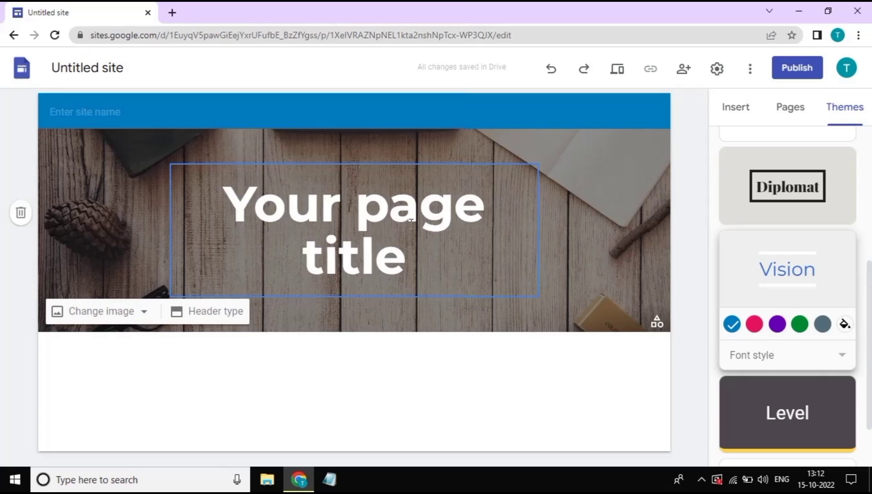
Retitle the page 'Digital Services Here', widen its title box on both sides and centre it
{"action": "triple_click", "coordinate": [411, 222]}
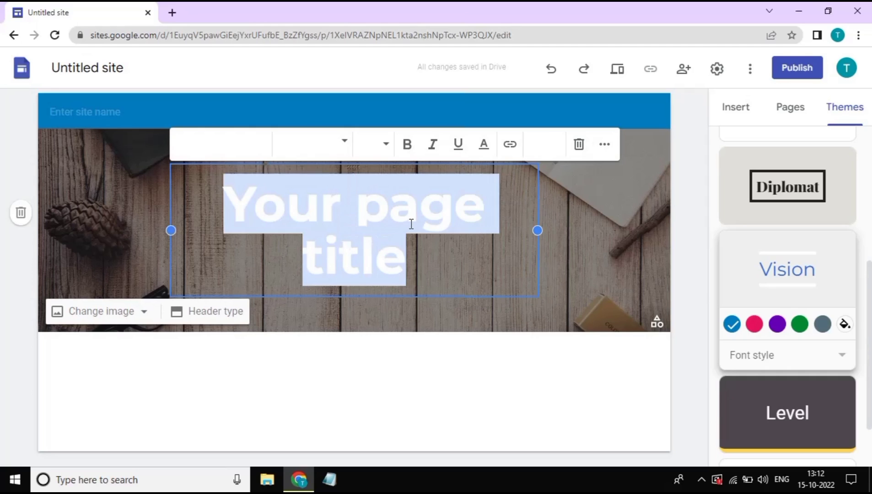
{"action": "type", "text": "Digital Services Here"}
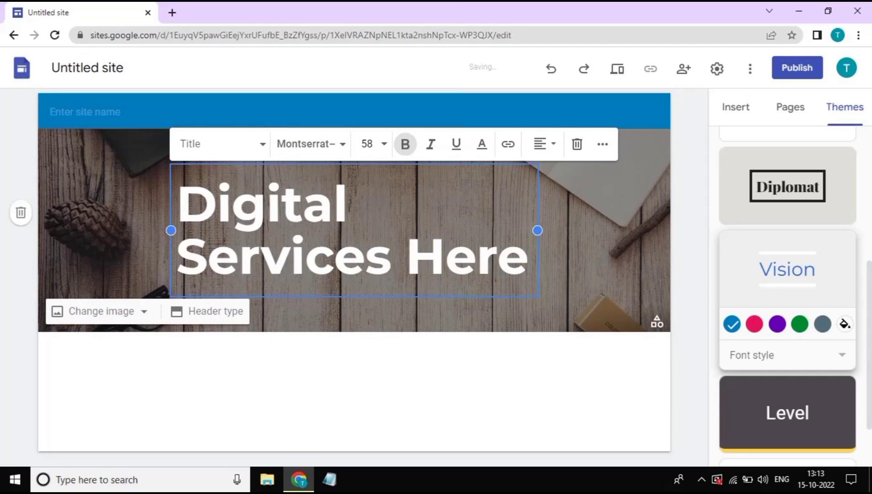
{"action": "left_click_drag", "start_coordinate": [540, 232], "coordinate": [633, 230]}
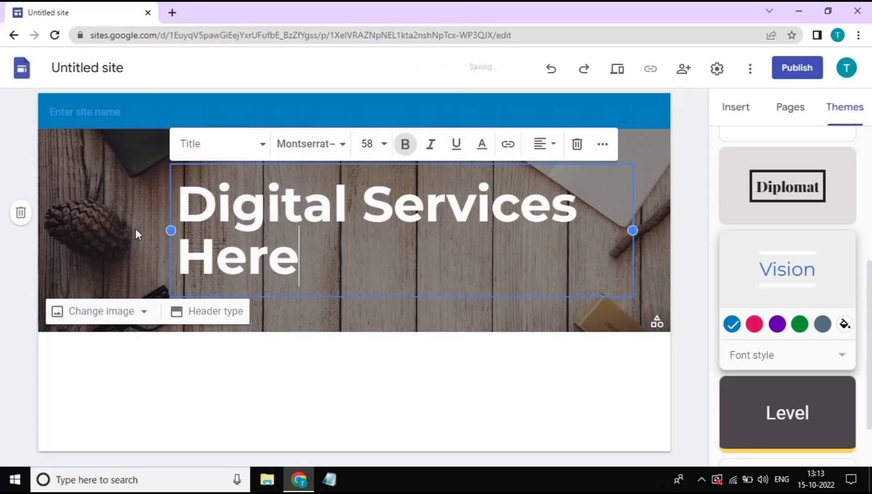
{"action": "left_click_drag", "start_coordinate": [172, 230], "coordinate": [112, 229]}
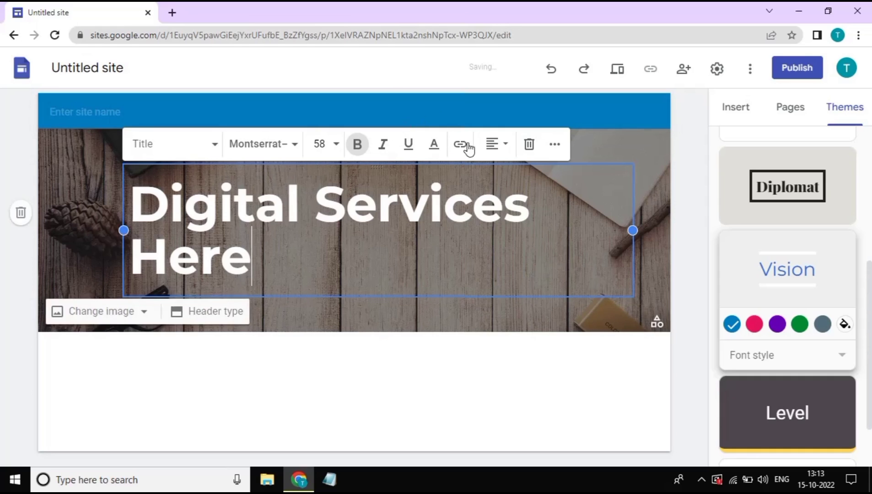
{"action": "left_click", "coordinate": [492, 149]}
{"action": "left_click", "coordinate": [493, 182]}
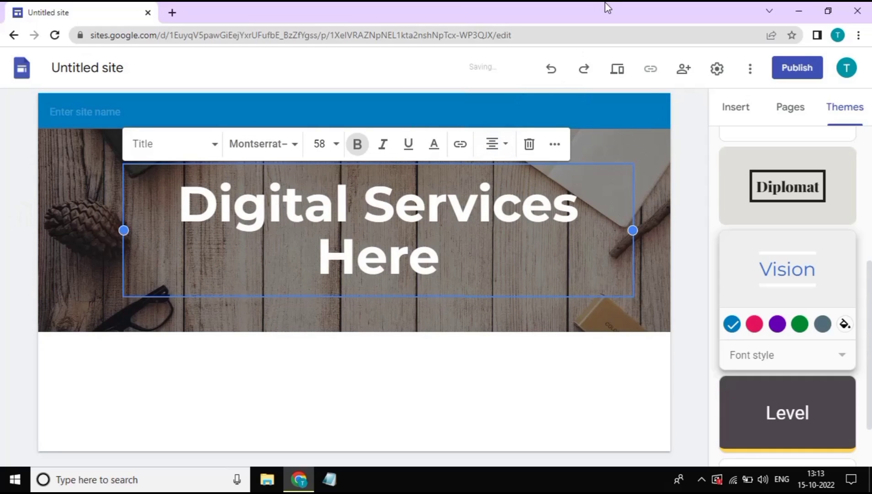
{"action": "left_click", "coordinate": [681, 161]}
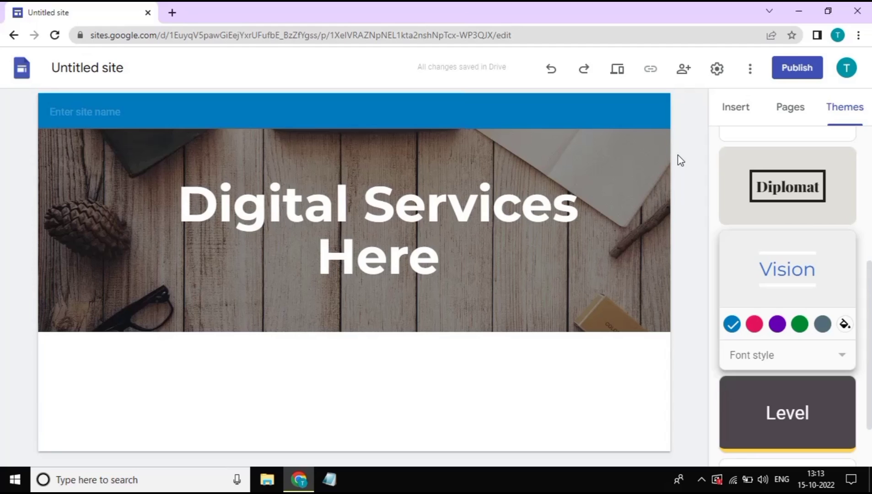
Replace the header background with the uploaded 'header' image
{"action": "mouse_move", "coordinate": [348, 256]}
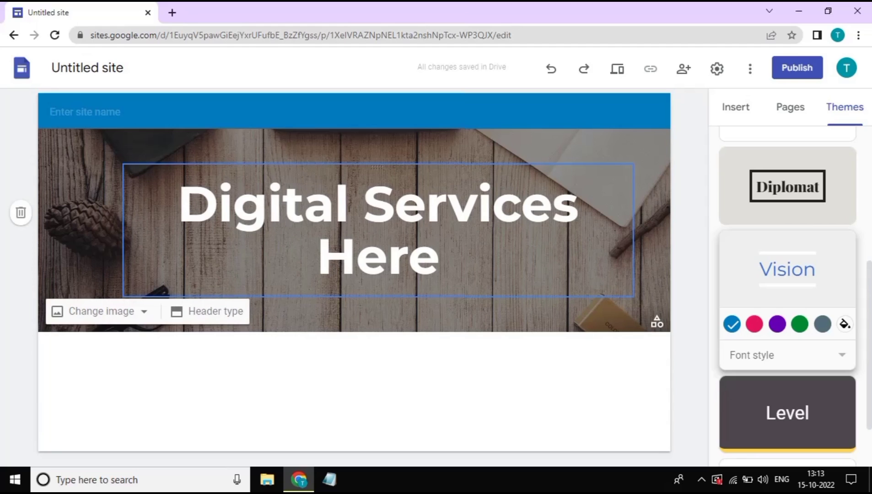
{"action": "left_click", "coordinate": [128, 319]}
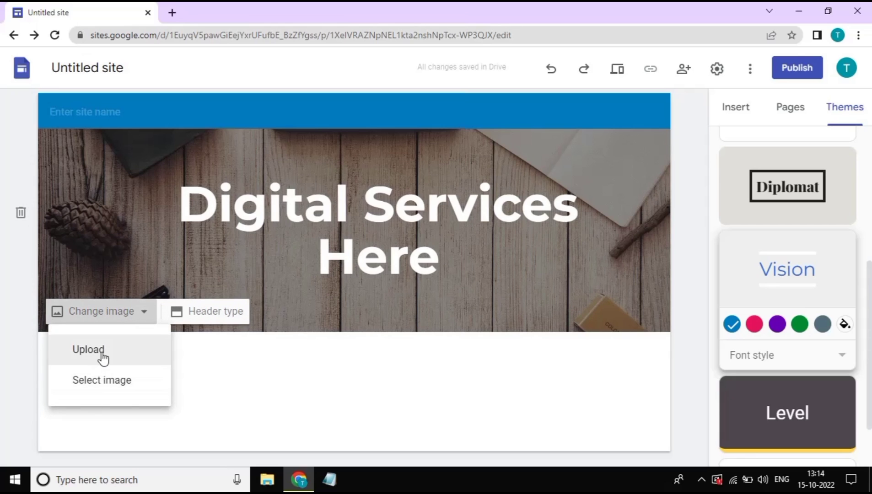
{"action": "left_click", "coordinate": [102, 359]}
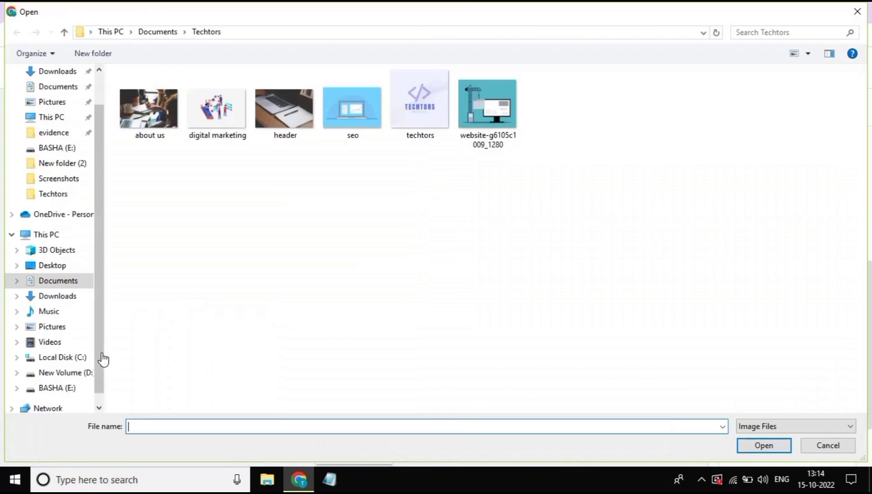
{"action": "left_click", "coordinate": [140, 122]}
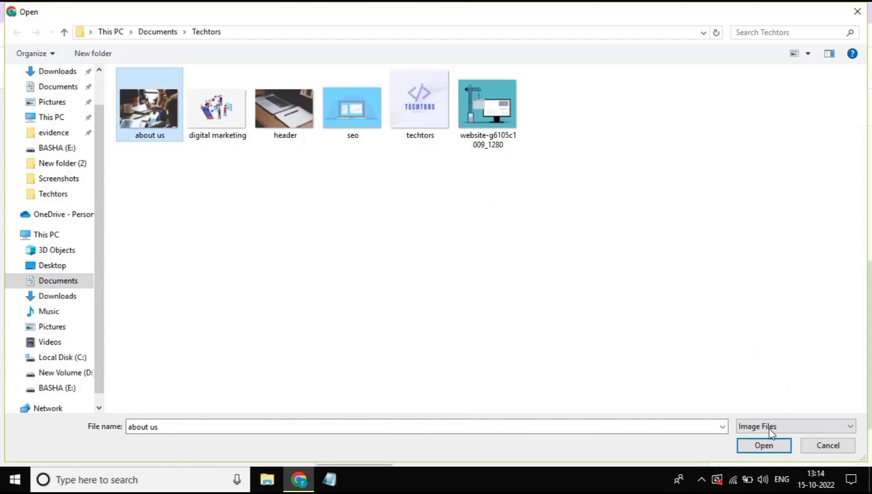
{"action": "left_click", "coordinate": [295, 118]}
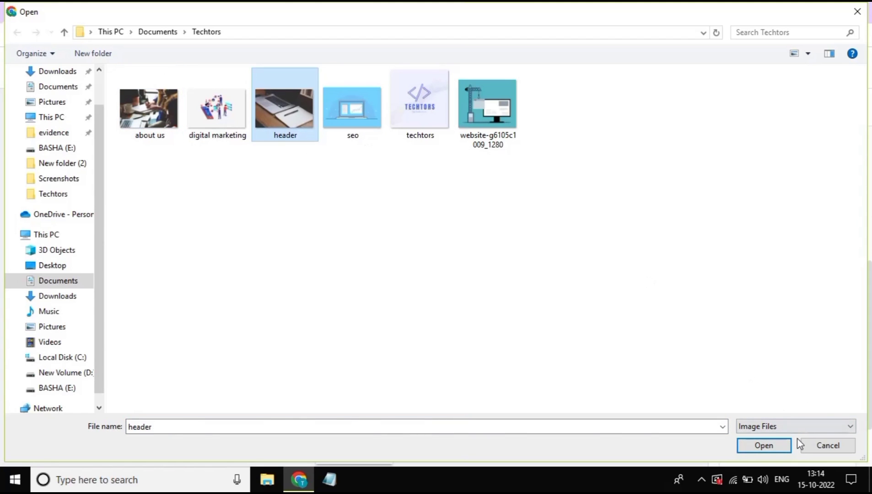
{"action": "left_click", "coordinate": [762, 448]}
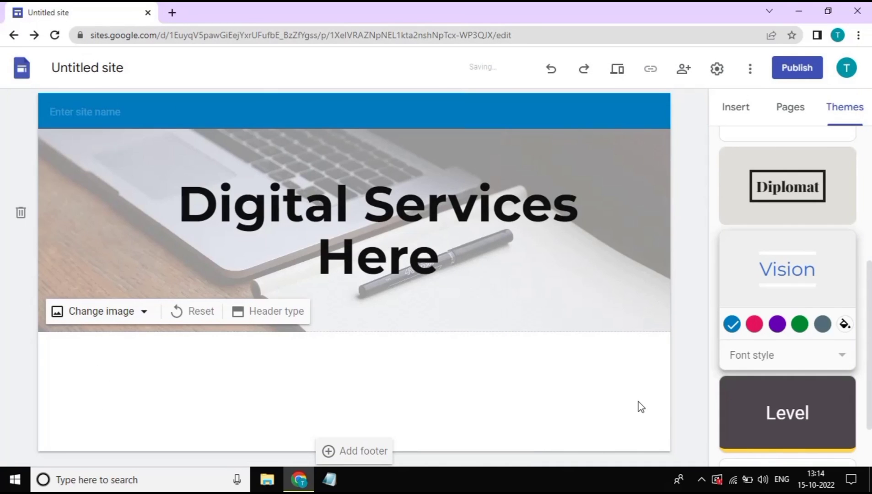
Make the title 'Digital Services Here' white
{"action": "left_click", "coordinate": [410, 248]}
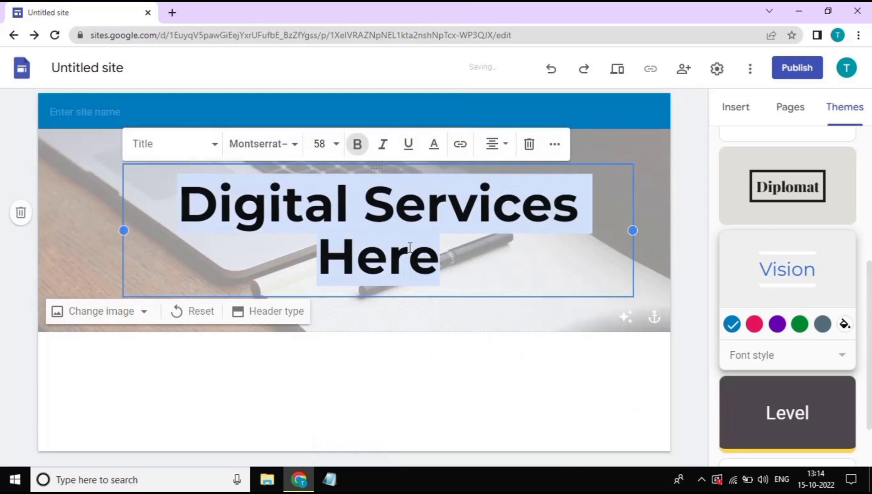
{"action": "left_click", "coordinate": [434, 145]}
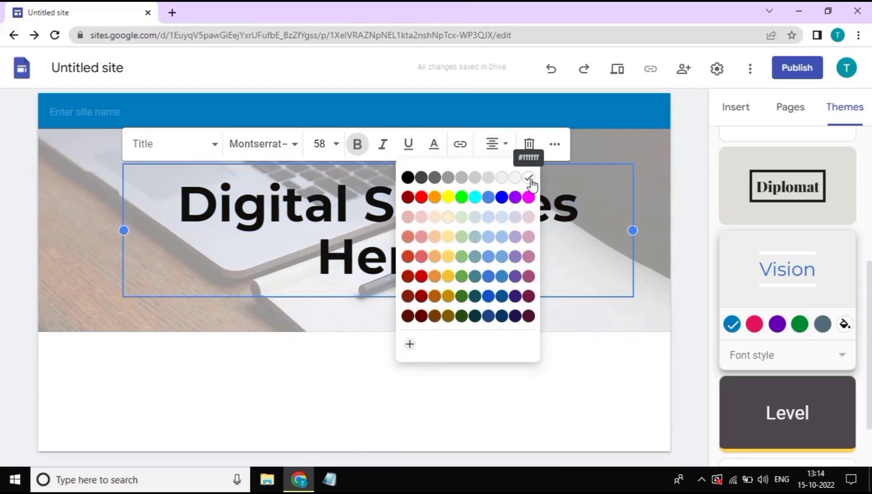
{"action": "left_click", "coordinate": [528, 177]}
{"action": "left_click", "coordinate": [446, 374]}
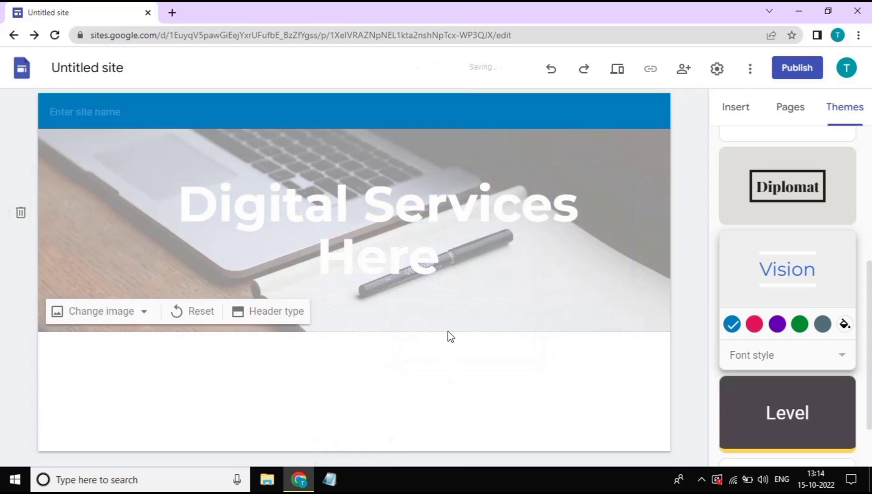
{"action": "left_click", "coordinate": [511, 284]}
Turn off Adjust for readability to remove the header image's light overlay
{"action": "left_click", "coordinate": [513, 326]}
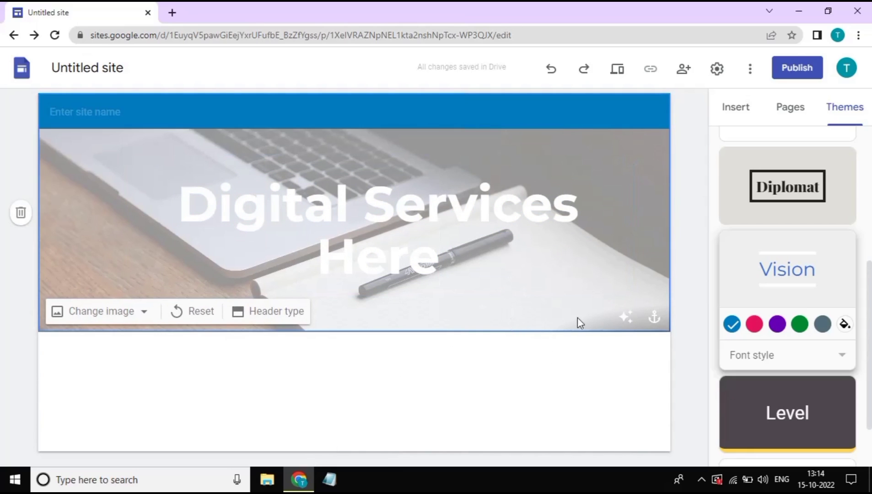
{"action": "left_click", "coordinate": [625, 318]}
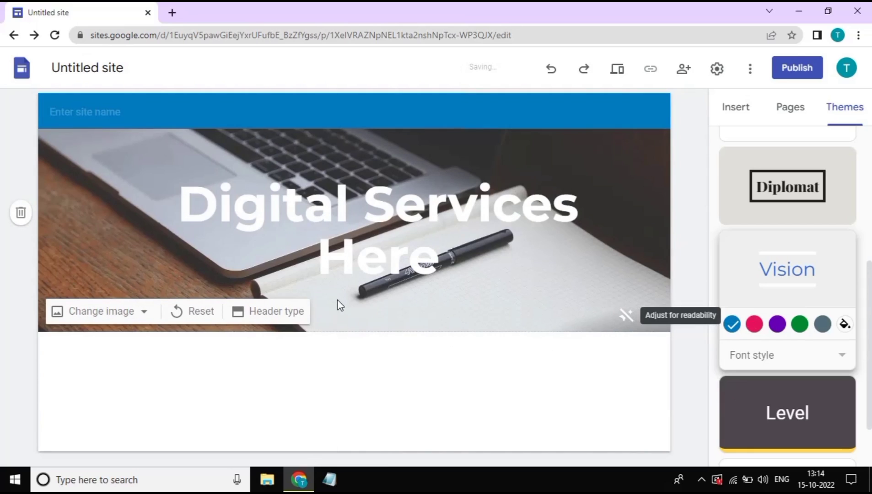
{"action": "double_click", "coordinate": [385, 264]}
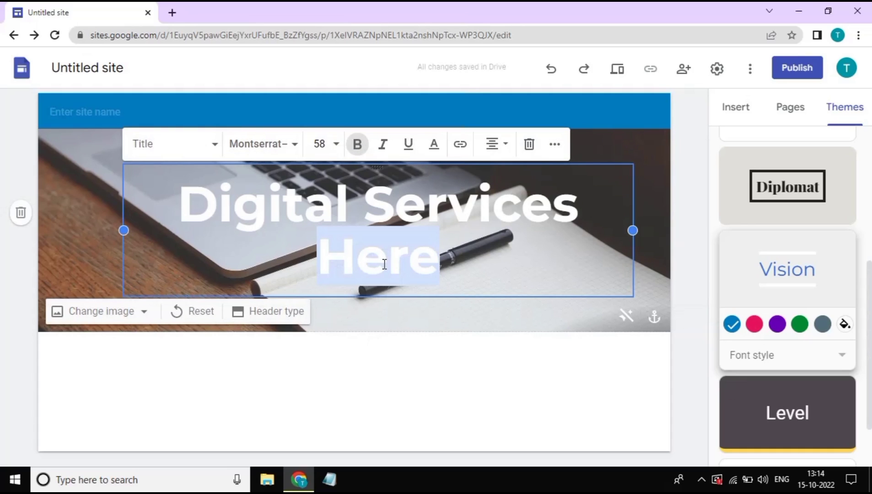
{"action": "left_click", "coordinate": [78, 265]}
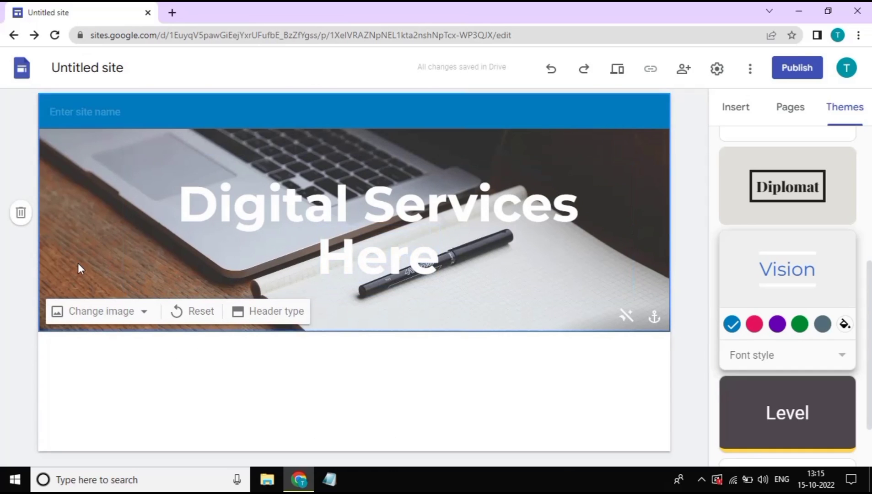
Try the Large banner, Cover and title-only header layouts, settling on Banner with its image
{"action": "left_click", "coordinate": [251, 318]}
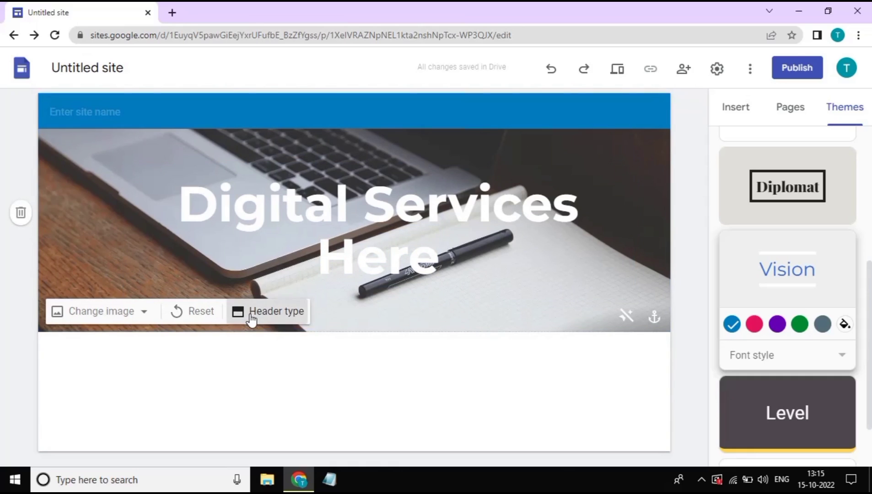
{"action": "left_click", "coordinate": [251, 318]}
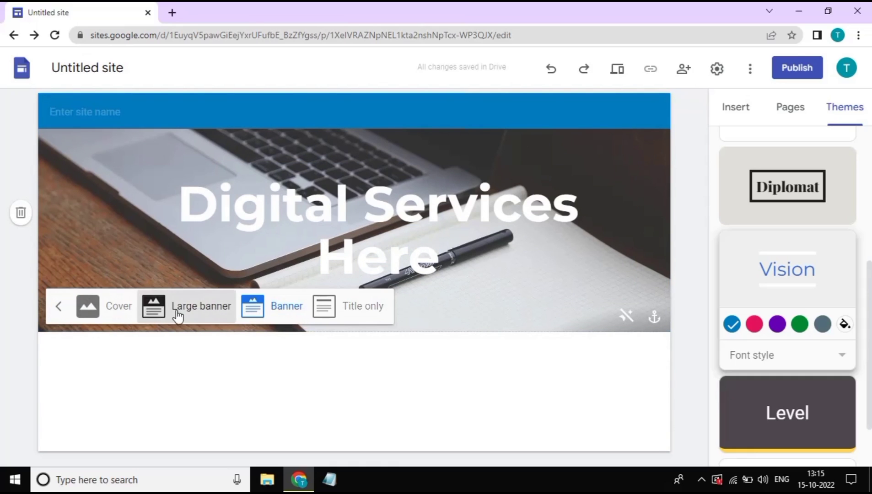
{"action": "left_click", "coordinate": [178, 316]}
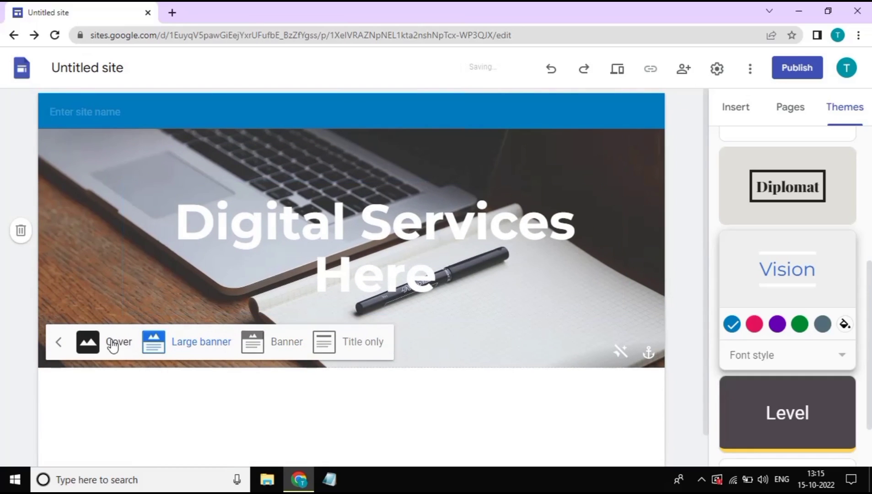
{"action": "left_click", "coordinate": [114, 345]}
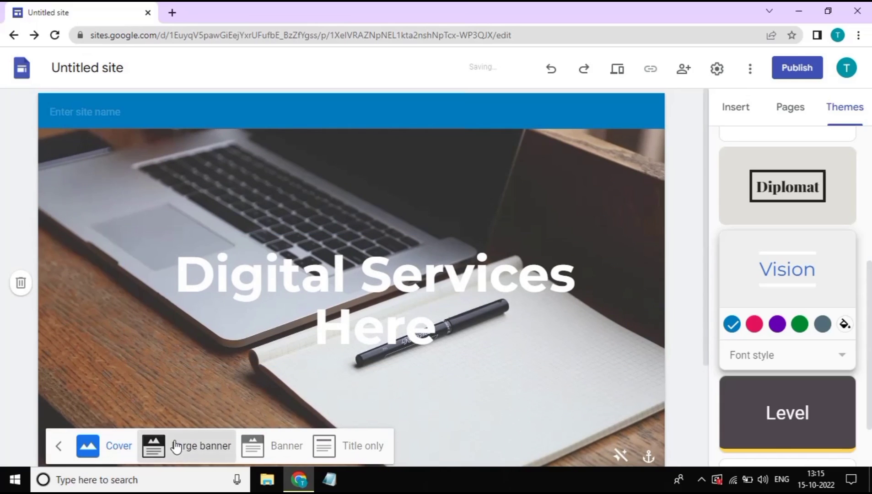
{"action": "left_click", "coordinate": [176, 446]}
{"action": "left_click", "coordinate": [282, 350]}
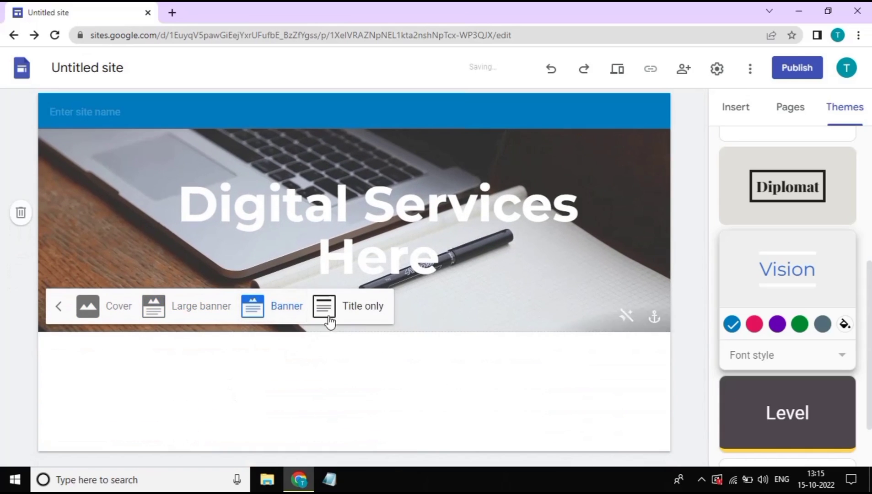
{"action": "left_click", "coordinate": [350, 314]}
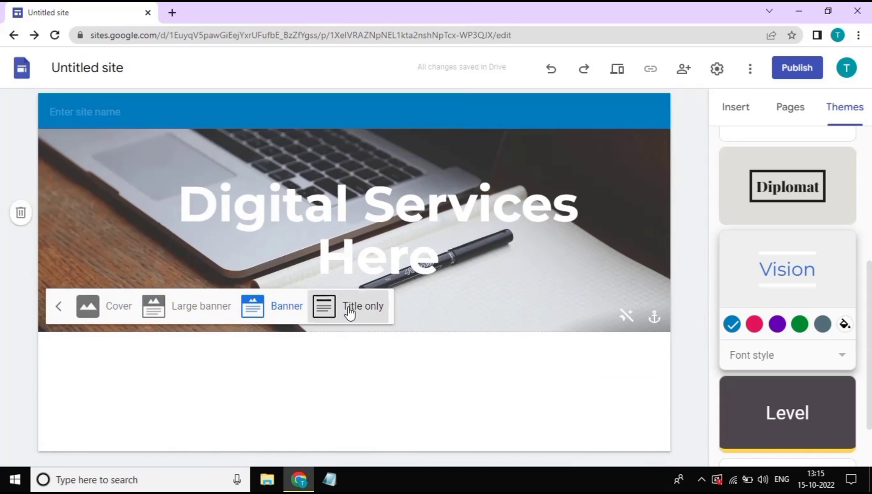
{"action": "left_click", "coordinate": [287, 238]}
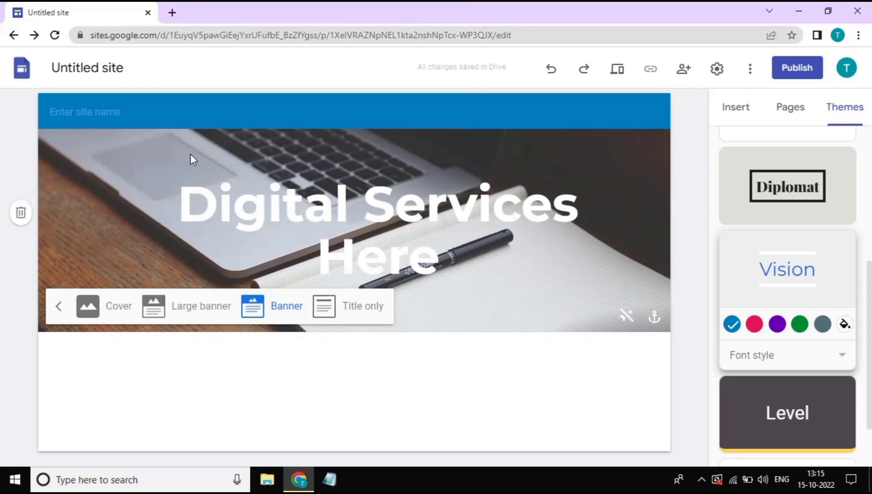
Name the site Techtors and open the Brand images settings for the logo
{"action": "left_click", "coordinate": [105, 106]}
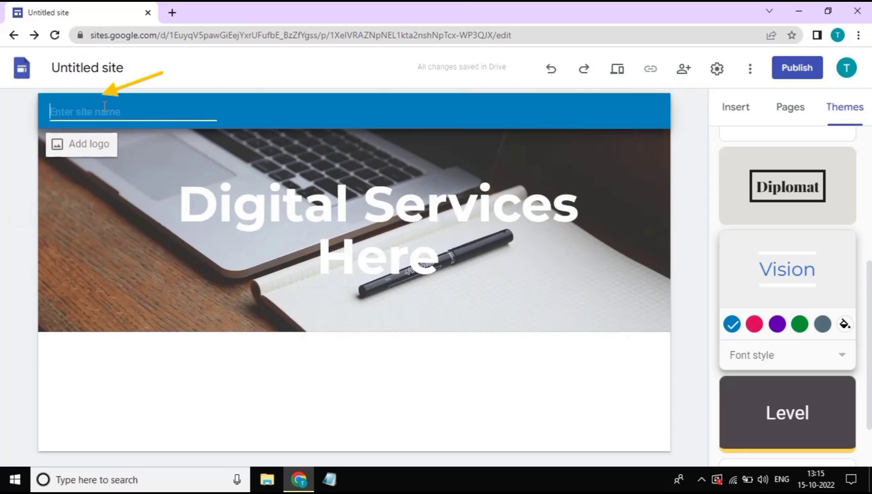
{"action": "type", "text": "Techtors"}
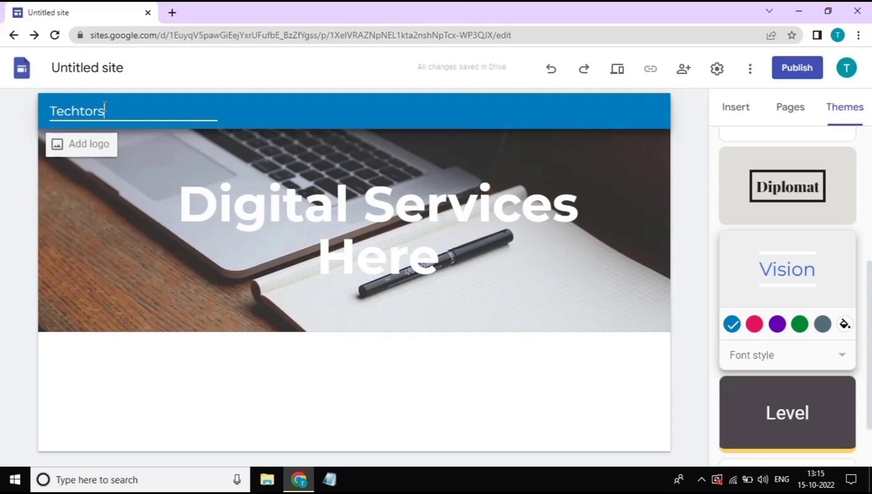
{"action": "left_click", "coordinate": [84, 150]}
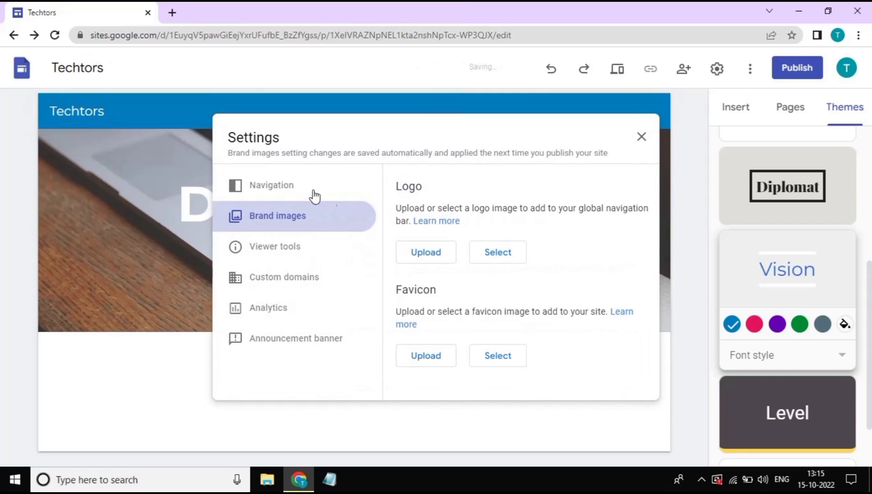
Upload the techtors image as the site logo
{"action": "left_click", "coordinate": [435, 255]}
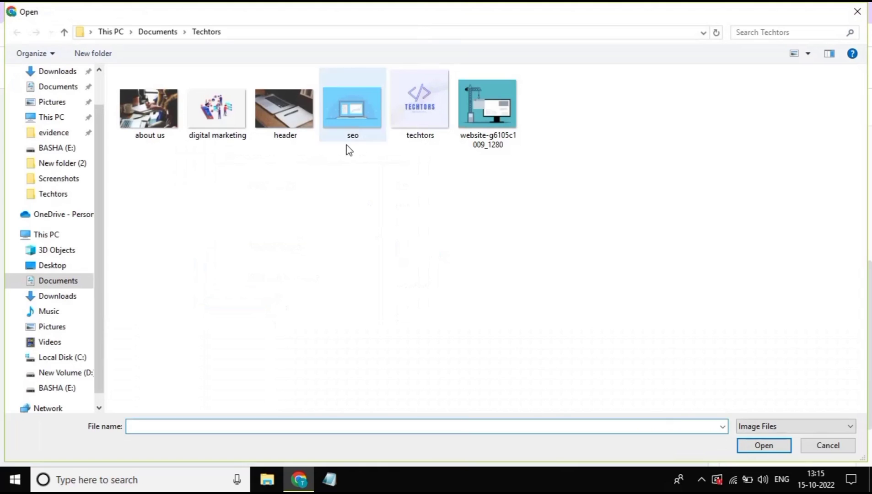
{"action": "left_click", "coordinate": [411, 94]}
{"action": "left_click", "coordinate": [776, 447]}
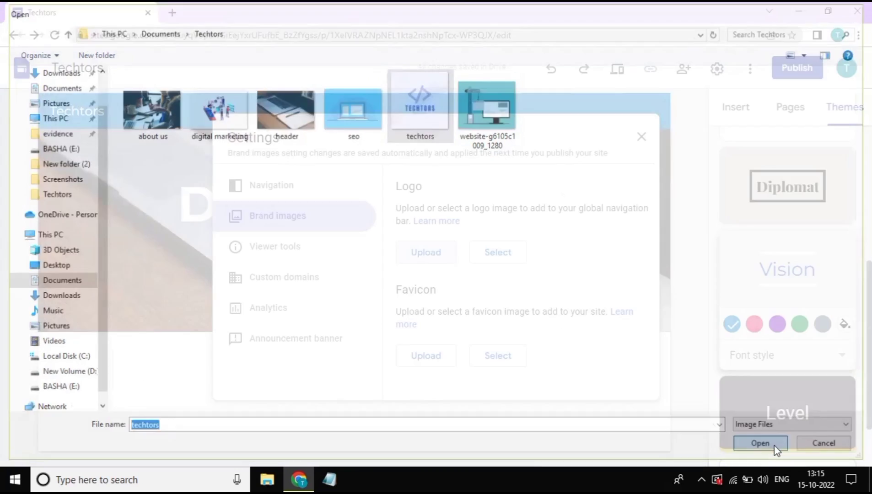
Upload the techtors image as the favicon too and close Settings
{"action": "scroll", "coordinate": [512, 291], "scroll_direction": "down", "scroll_amount": 3}
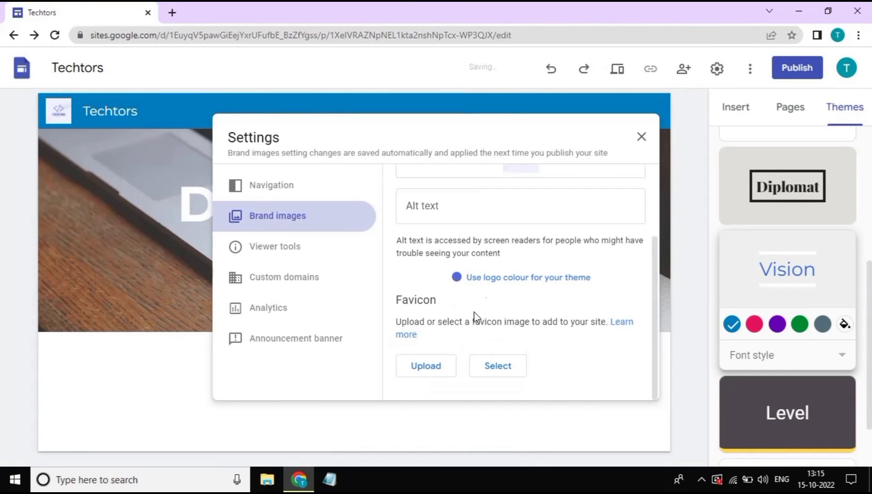
{"action": "left_click", "coordinate": [441, 366]}
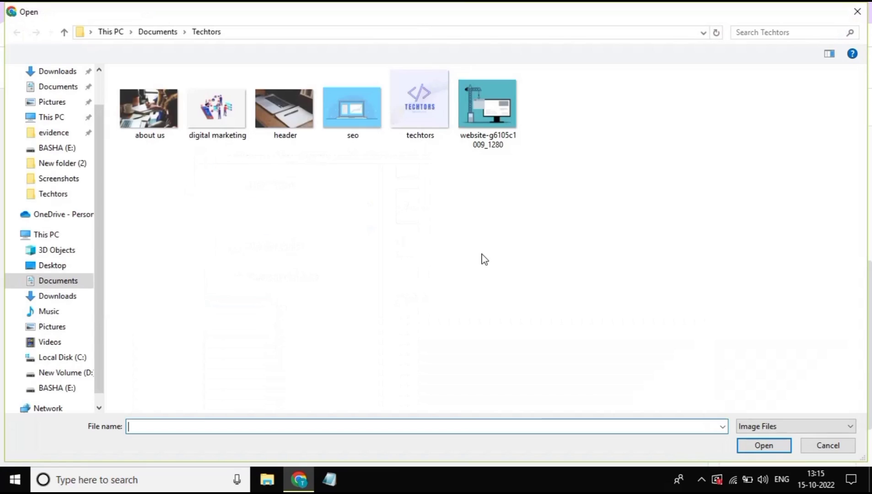
{"action": "left_click", "coordinate": [432, 121]}
{"action": "left_click", "coordinate": [764, 448]}
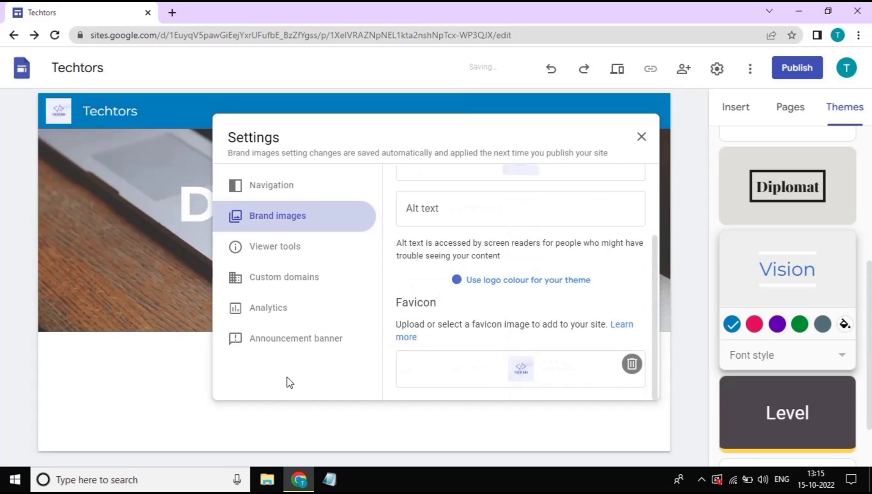
{"action": "left_click", "coordinate": [641, 137]}
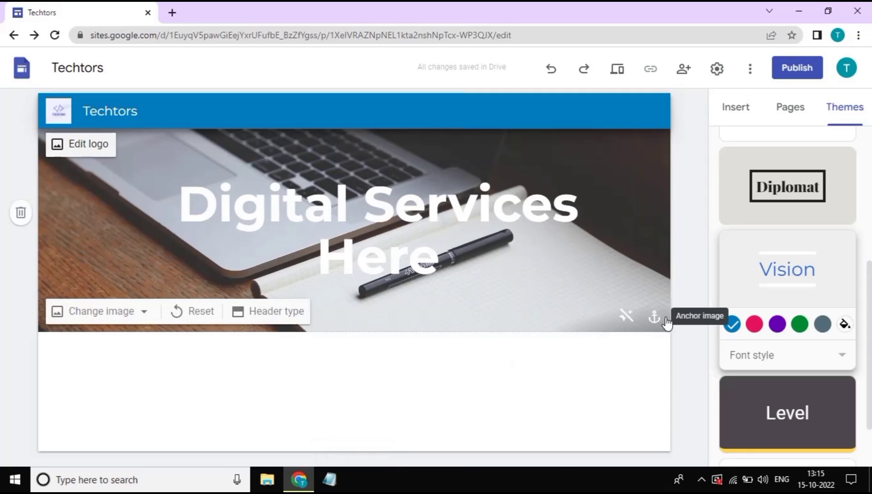
Insert an image-and-text content block below the banner
{"action": "left_click", "coordinate": [736, 112]}
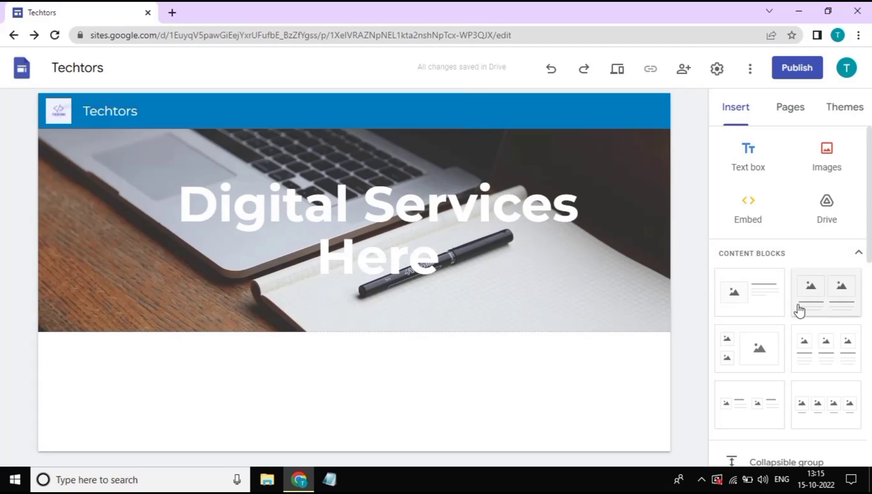
{"action": "scroll", "coordinate": [761, 352], "scroll_direction": "down", "scroll_amount": 1}
{"action": "scroll", "coordinate": [764, 353], "scroll_direction": "down", "scroll_amount": 1}
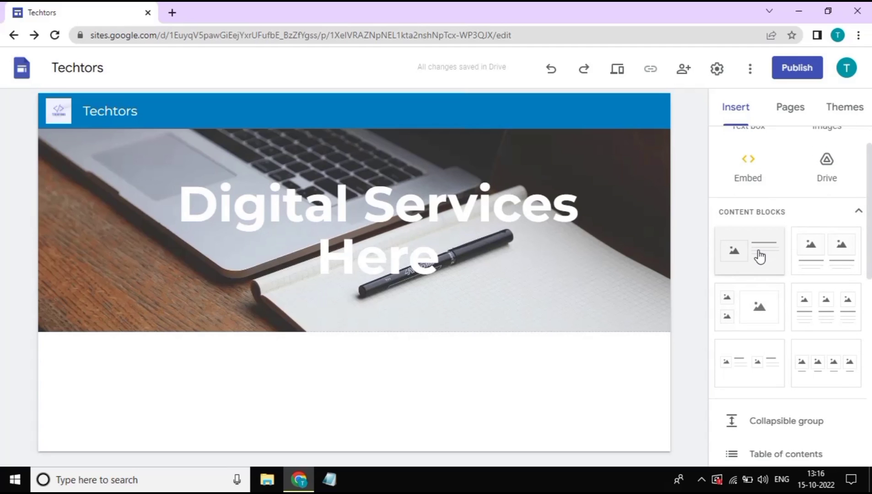
{"action": "left_click", "coordinate": [760, 256]}
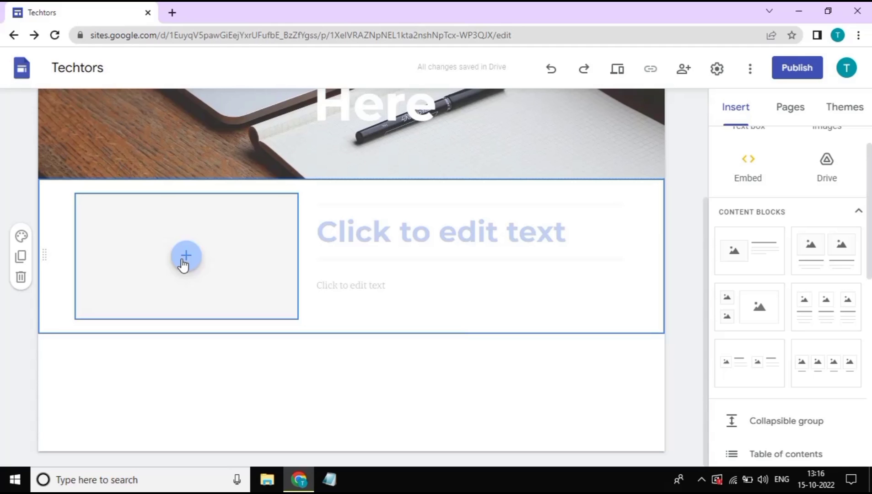
Upload the 'about us' photo into the block's image slot and enlarge it
{"action": "left_click", "coordinate": [185, 263]}
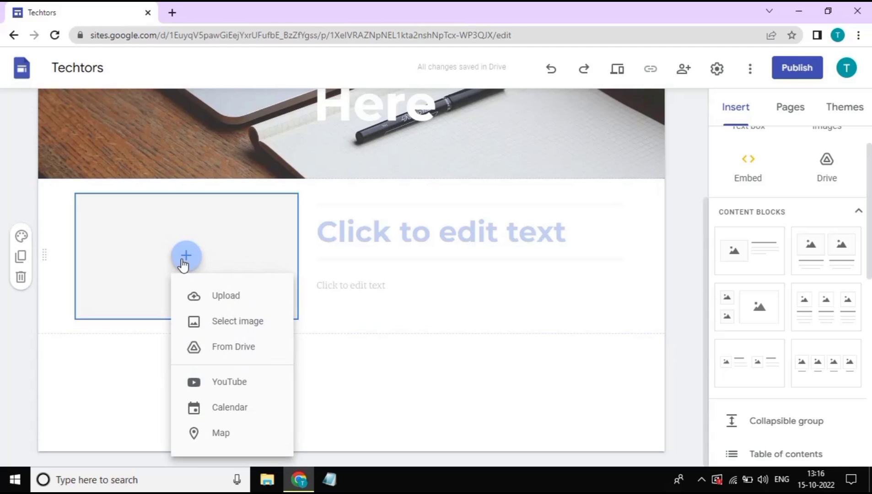
{"action": "left_click", "coordinate": [214, 296]}
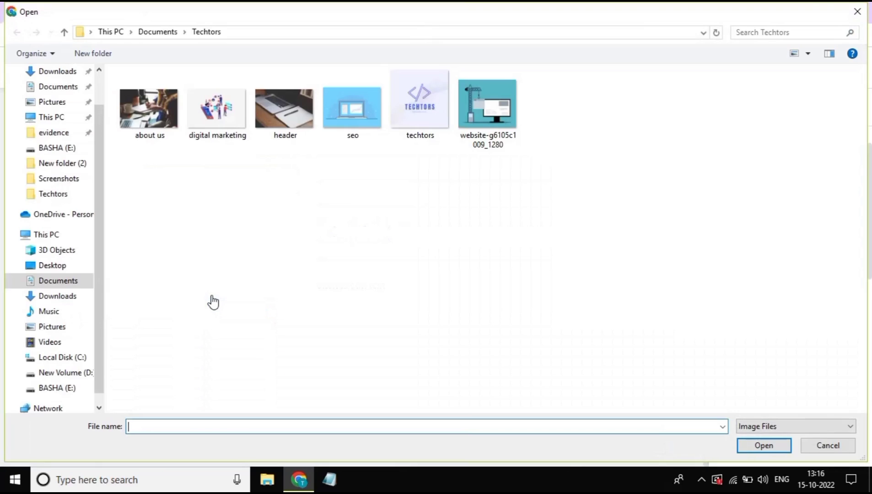
{"action": "left_click", "coordinate": [139, 138]}
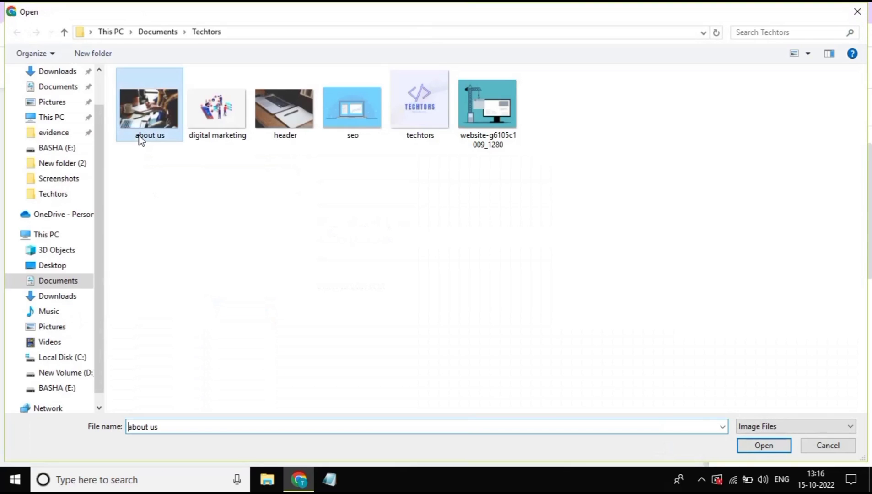
{"action": "left_click", "coordinate": [763, 446]}
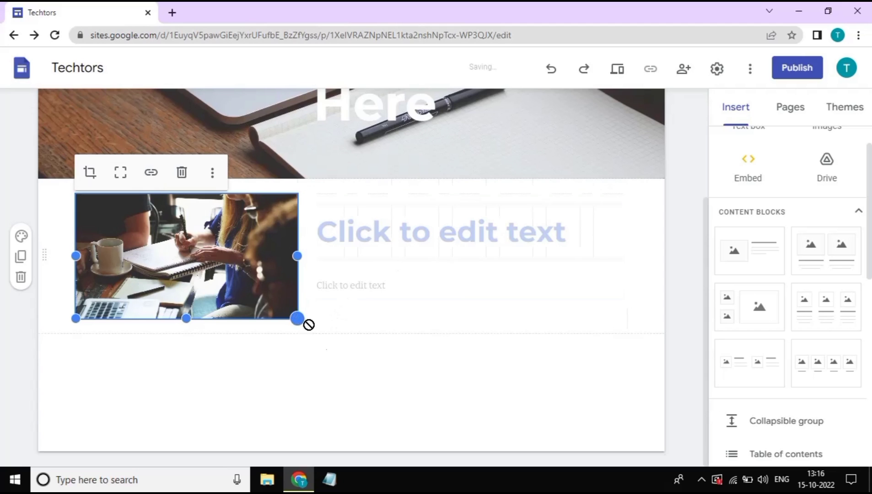
{"action": "left_click_drag", "start_coordinate": [298, 318], "coordinate": [367, 366]}
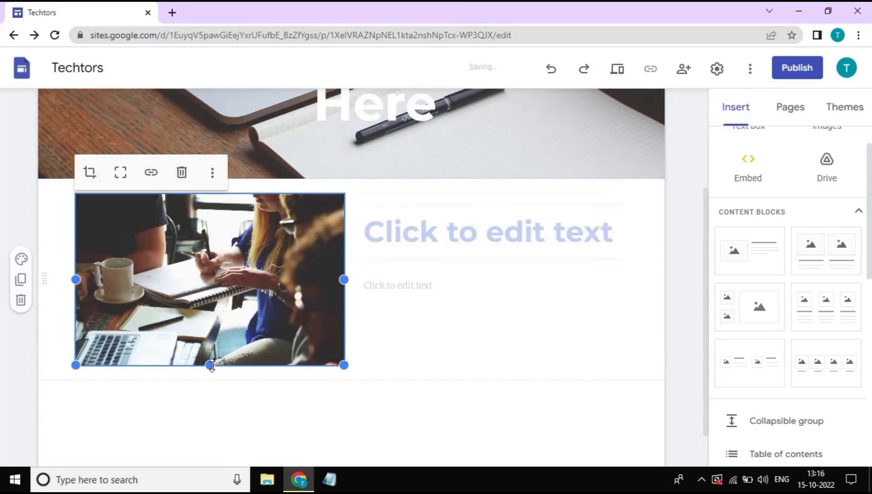
{"action": "mouse_move", "coordinate": [212, 365]}
{"action": "left_mouse_down"}
{"action": "mouse_move", "coordinate": [217, 403]}
{"action": "mouse_move", "coordinate": [217, 344]}
{"action": "mouse_move", "coordinate": [217, 356]}
{"action": "left_mouse_up"}
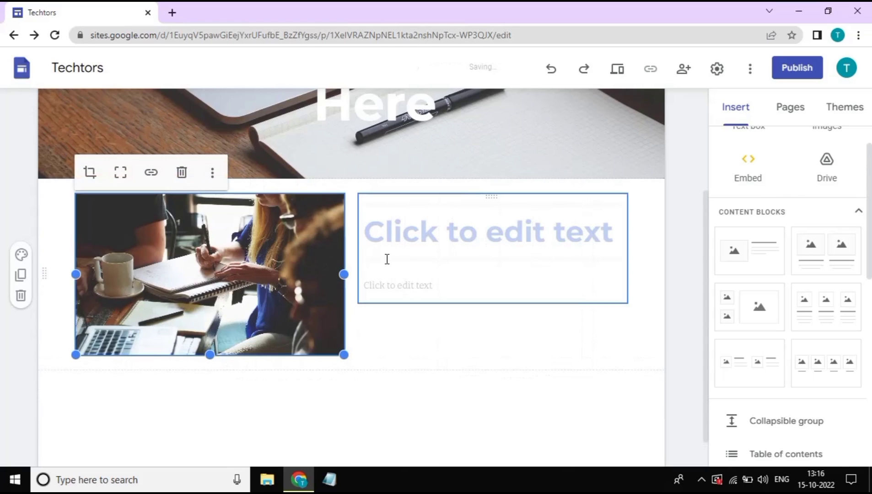
Head the block 'About Us' and paste a Lorem Ipsum paragraph beneath it
{"action": "left_click", "coordinate": [420, 242]}
{"action": "type", "text": "About "}
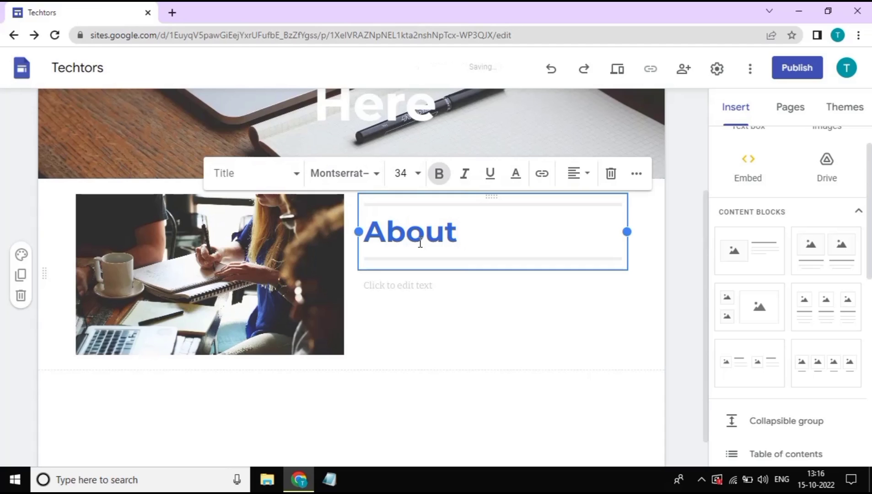
{"action": "type", "text": "Us"}
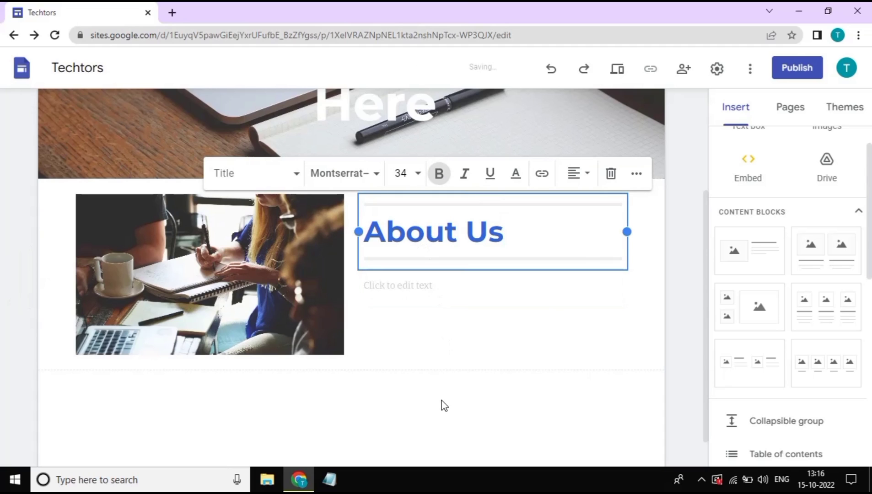
{"action": "left_click", "coordinate": [441, 406]}
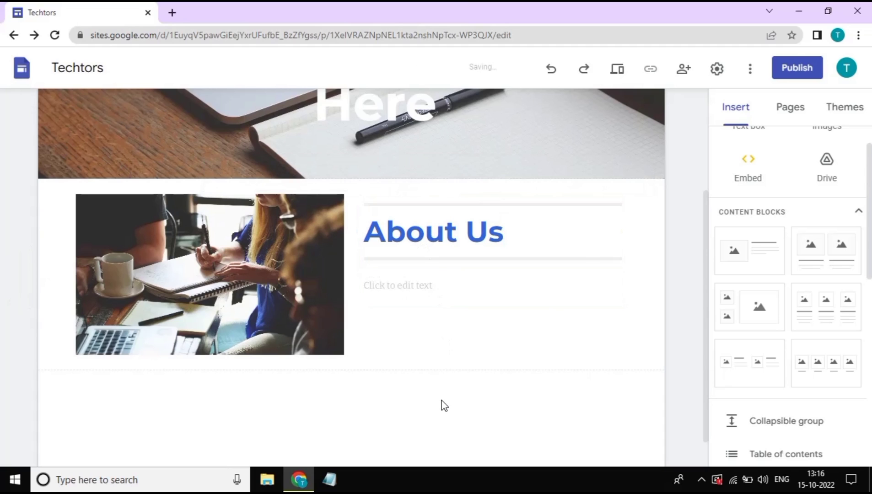
{"action": "left_click", "coordinate": [442, 289]}
{"action": "type", "text": "Lorem Ipsum is simply dummy text of the printing and typesetting industry. Lorem Ipsum has been the industry's standard dummy text ever since the 1500s, when an unknown printer took a galley of type and scrambled it to make a type specimen book."}
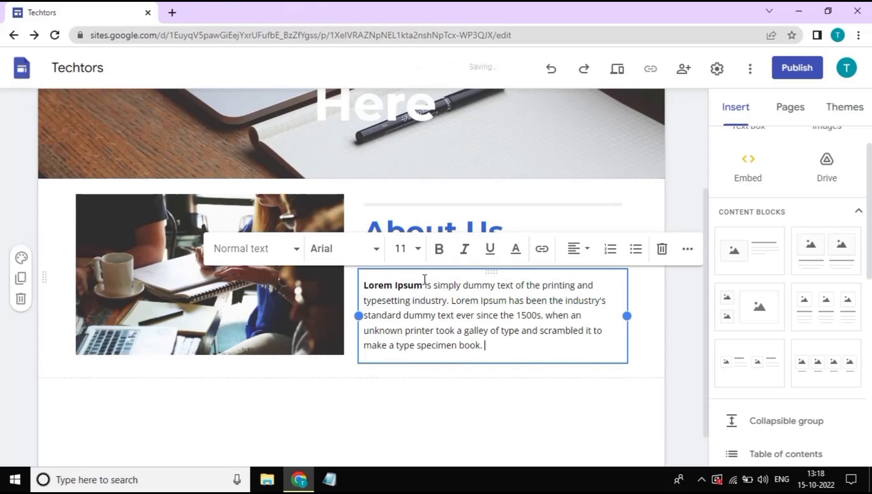
{"action": "left_click", "coordinate": [658, 385]}
{"action": "scroll", "coordinate": [659, 387], "scroll_direction": "down", "scroll_amount": 1}
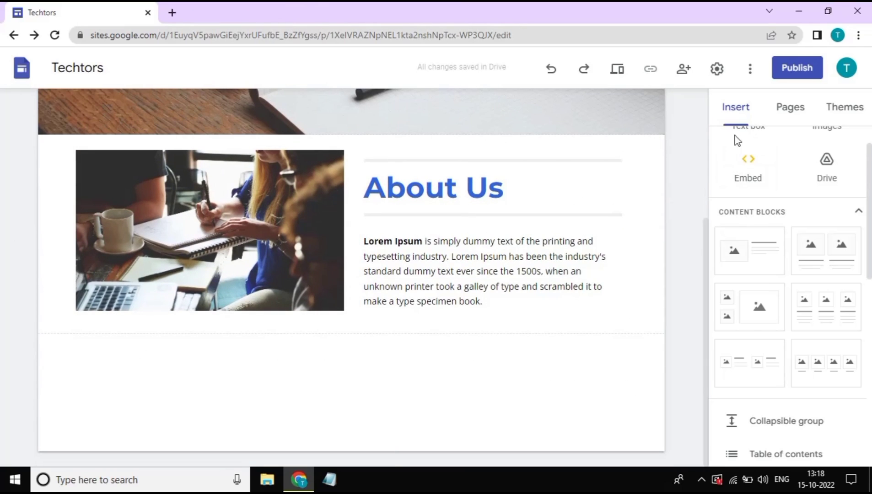
{"action": "scroll", "coordinate": [743, 192], "scroll_direction": "up", "scroll_amount": 1}
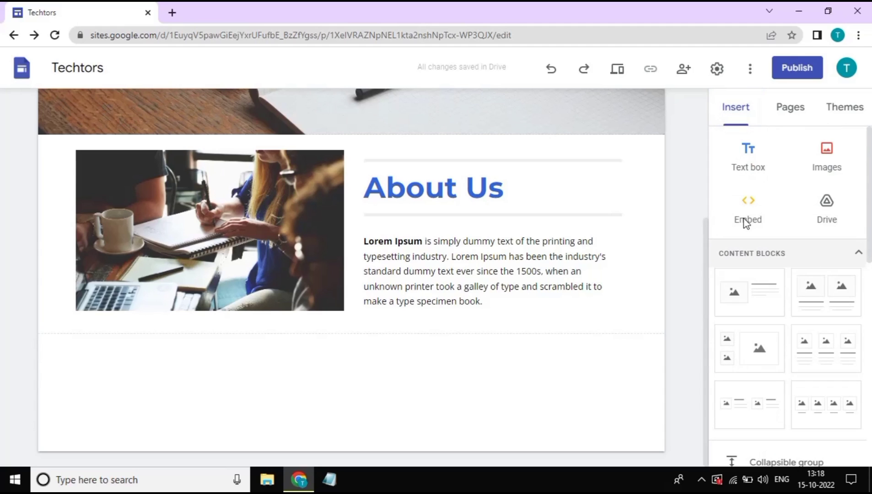
Add an 'Our Services' text box in Title style, centre-aligned, below About Us
{"action": "left_click", "coordinate": [755, 164]}
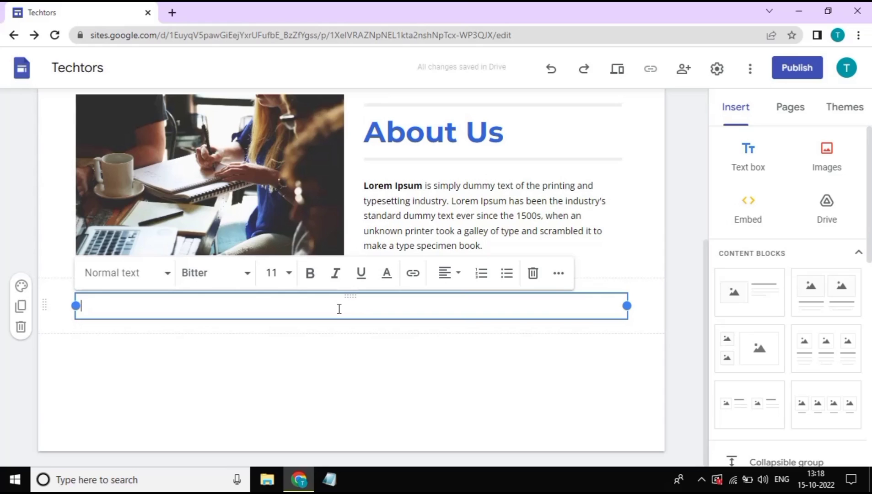
{"action": "type", "text": "Our Ser"}
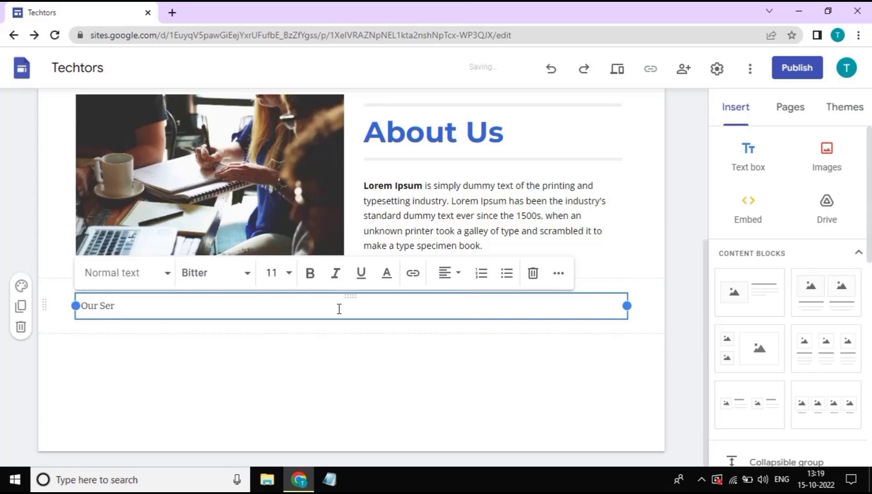
{"action": "type", "text": "vices"}
{"action": "left_click", "coordinate": [165, 276]}
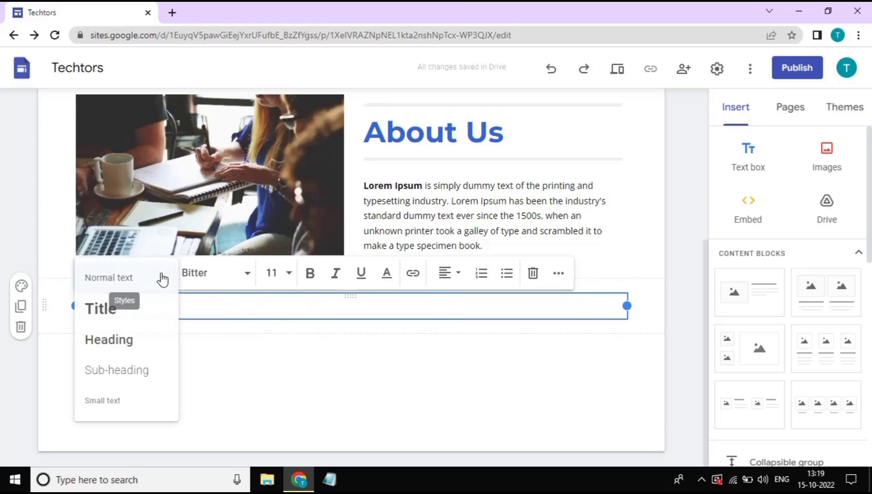
{"action": "left_click", "coordinate": [131, 314]}
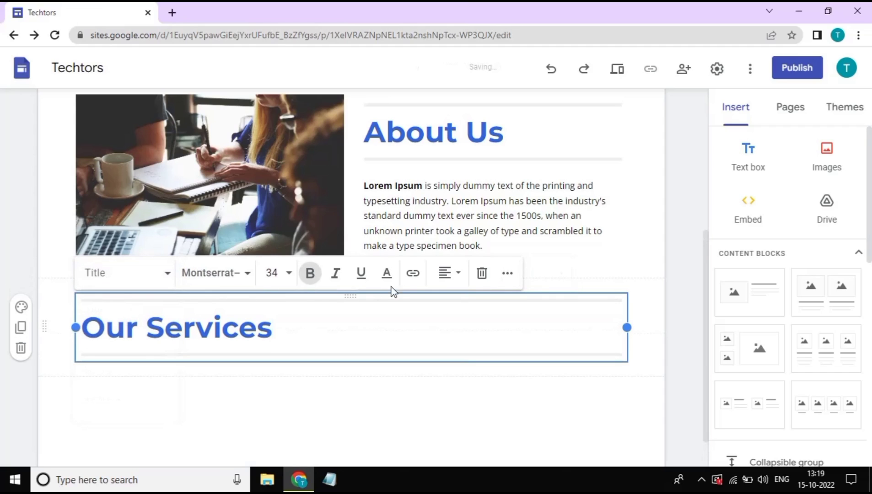
{"action": "left_click", "coordinate": [448, 276]}
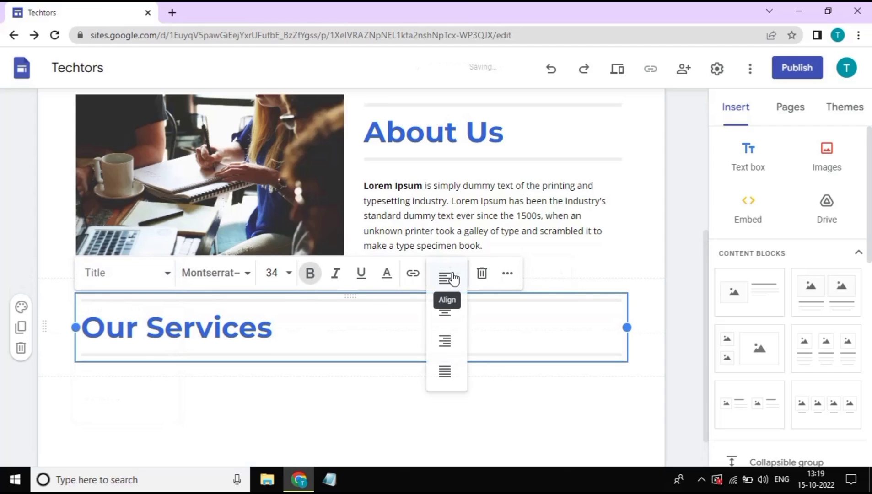
{"action": "left_click", "coordinate": [442, 311]}
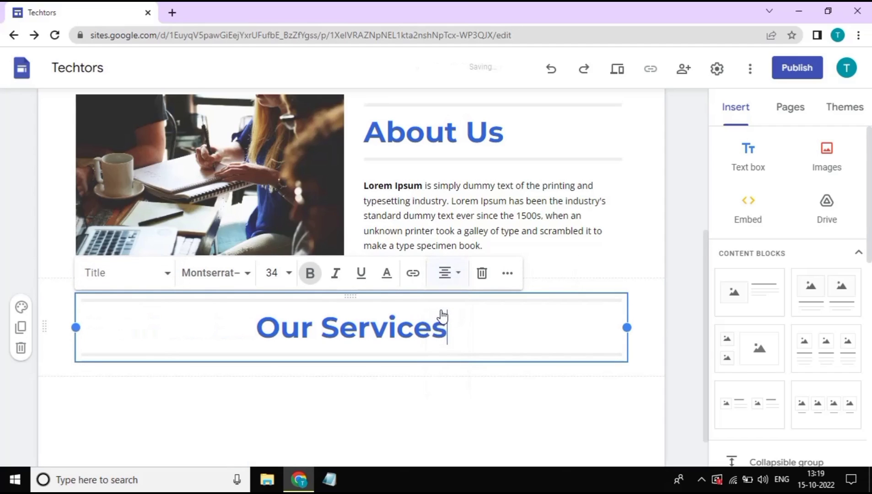
{"action": "left_click", "coordinate": [650, 358]}
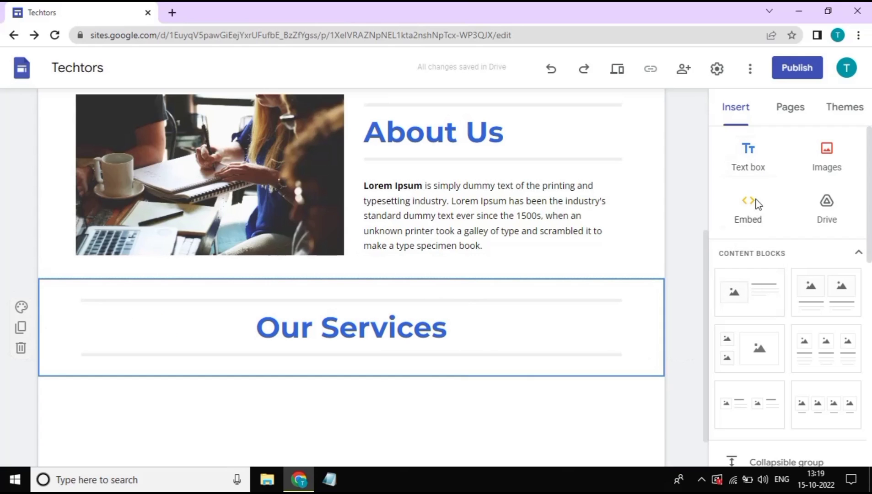
{"action": "scroll", "coordinate": [755, 256], "scroll_direction": "down", "scroll_amount": 2}
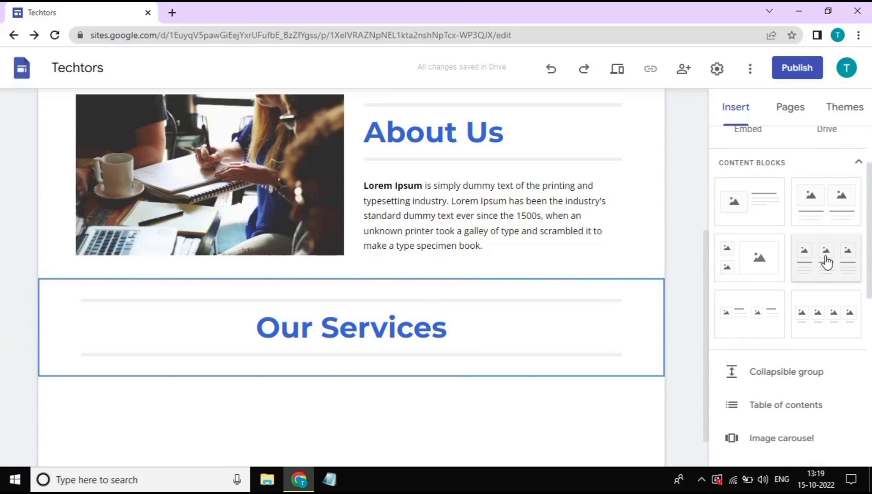
Insert a three-column block and upload the 'digital marketing' image into its first column
{"action": "left_click", "coordinate": [824, 262]}
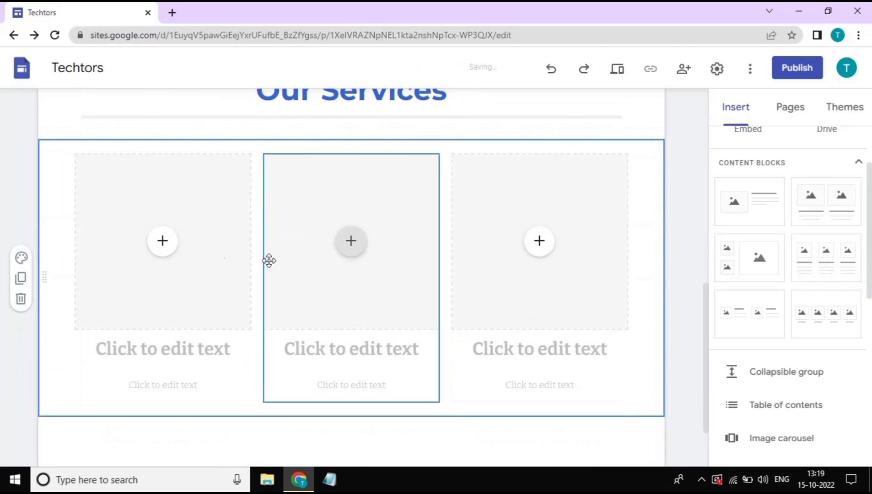
{"action": "left_click", "coordinate": [176, 247]}
{"action": "left_click", "coordinate": [178, 248]}
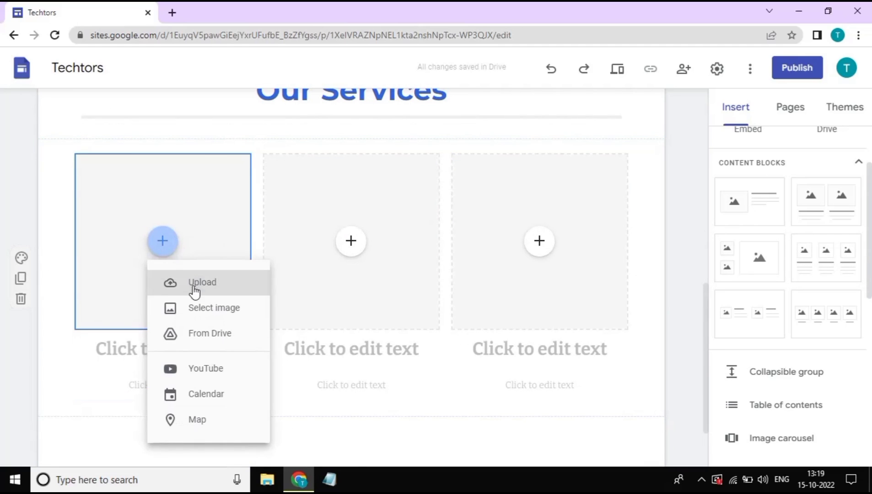
{"action": "left_click", "coordinate": [216, 292]}
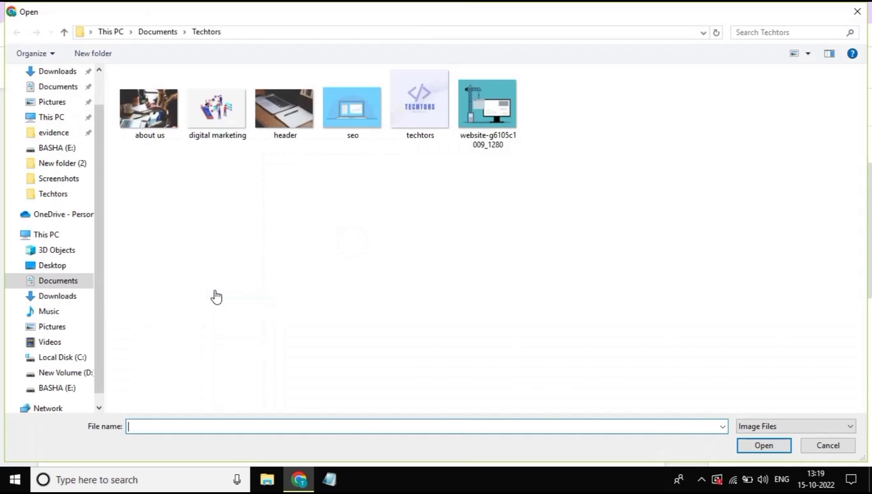
{"action": "left_click", "coordinate": [226, 116]}
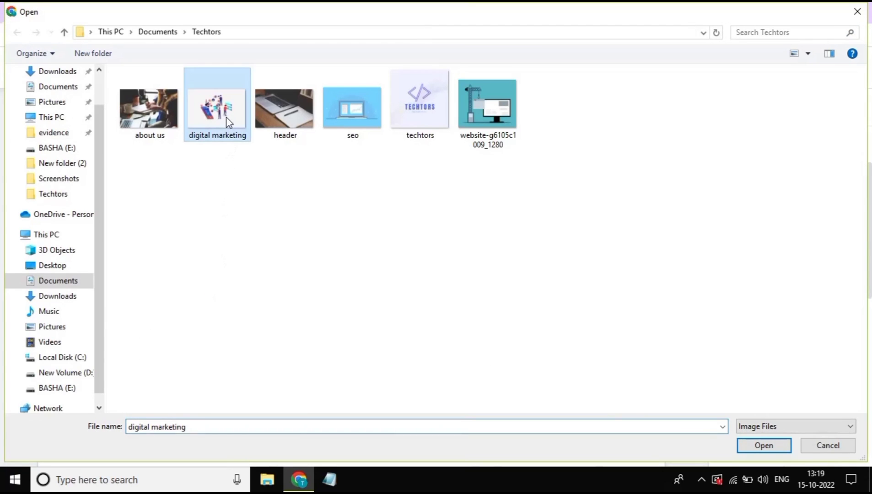
{"action": "left_click", "coordinate": [763, 446]}
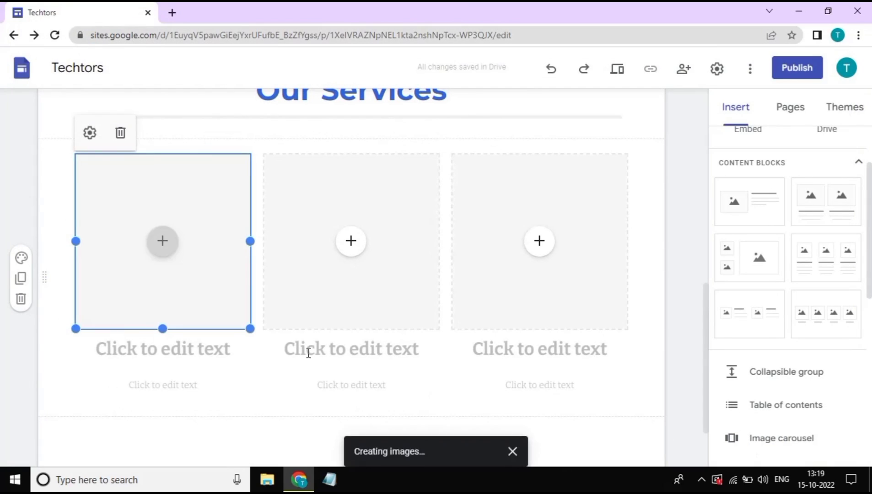
Head the first column 'Digital Marketing' and paste Lorem Ipsum text as its description
{"action": "left_click", "coordinate": [196, 356]}
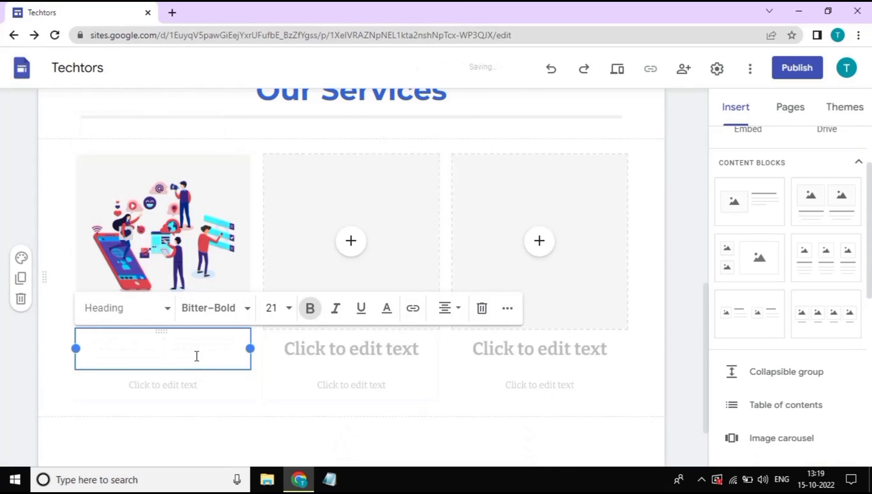
{"action": "type", "text": "Digi"}
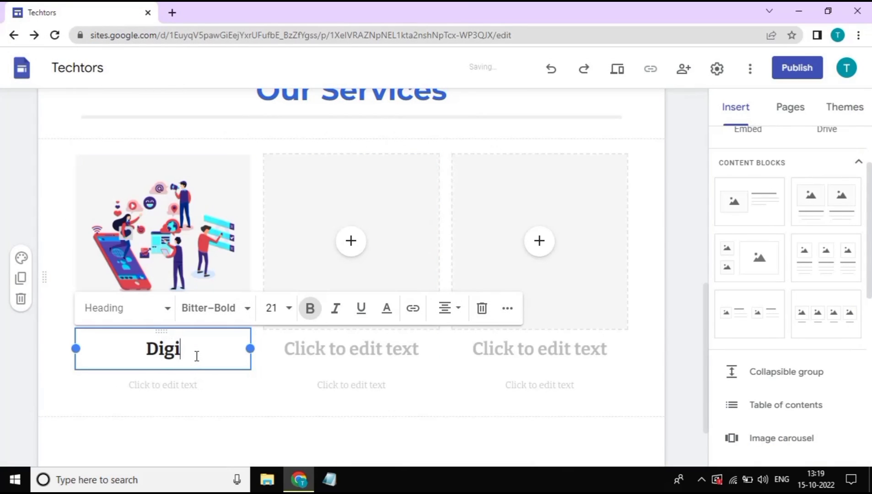
{"action": "type", "text": "tal M"}
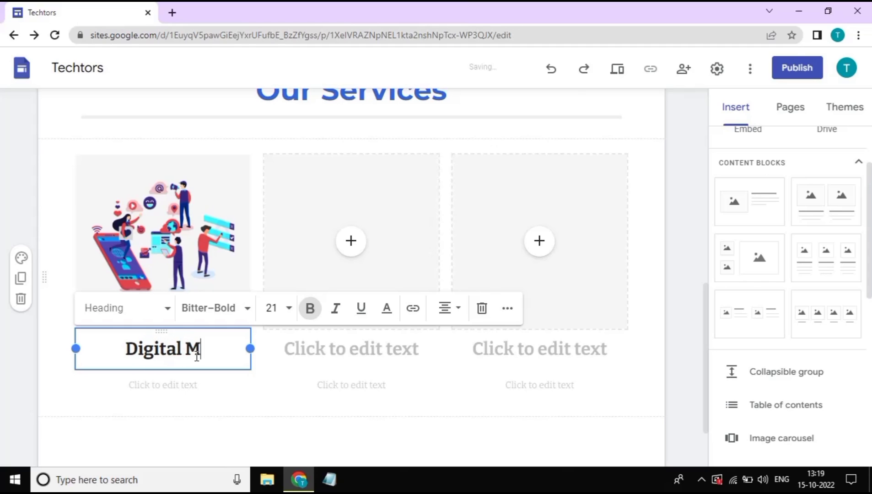
{"action": "type", "text": "arken"}
{"action": "key", "text": "BackSpace"}
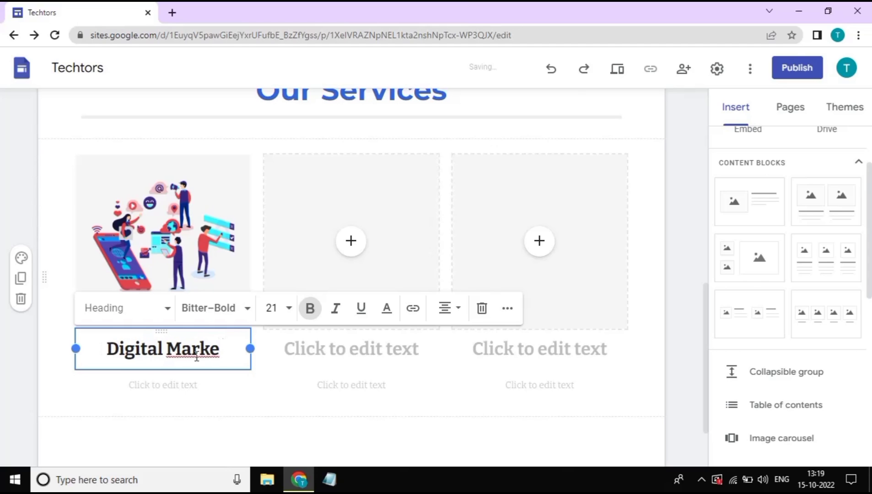
{"action": "type", "text": "ting"}
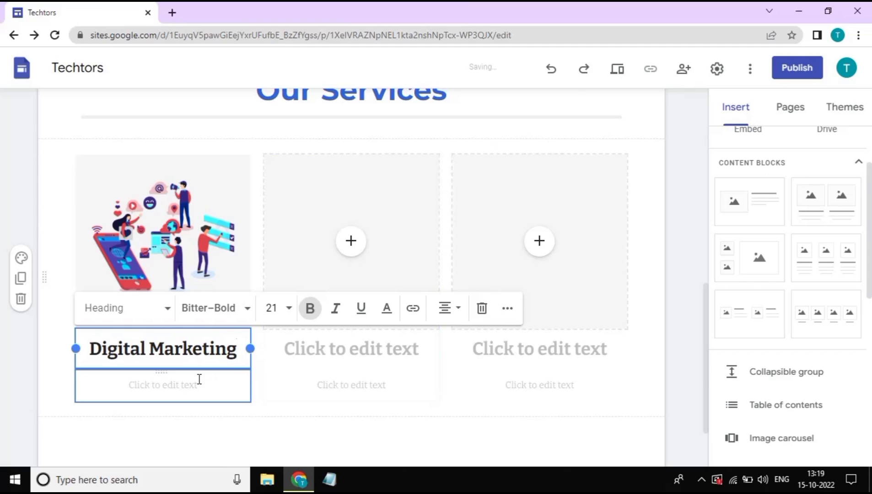
{"action": "left_click", "coordinate": [197, 380]}
{"action": "scroll", "coordinate": [188, 373], "scroll_direction": "down", "scroll_amount": 1}
{"action": "type", "text": "Lorem Ipsum is simply dummy text of the printing and typesetting industry."}
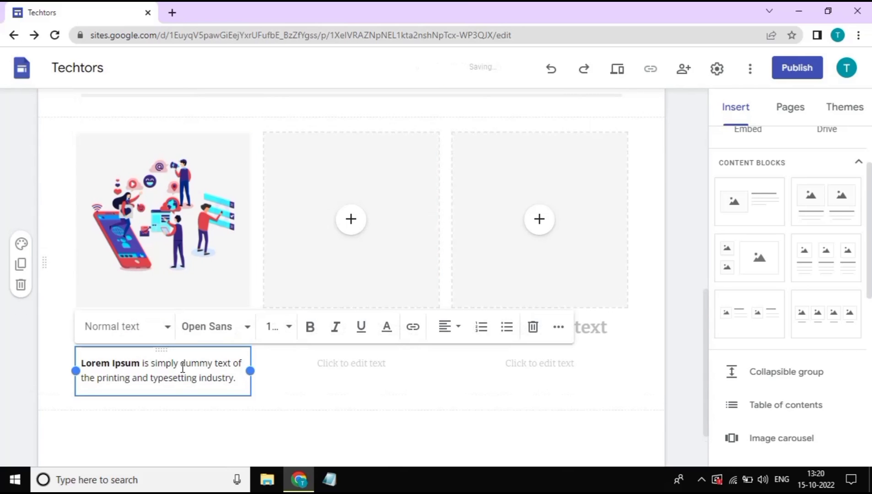
{"action": "left_click", "coordinate": [285, 406]}
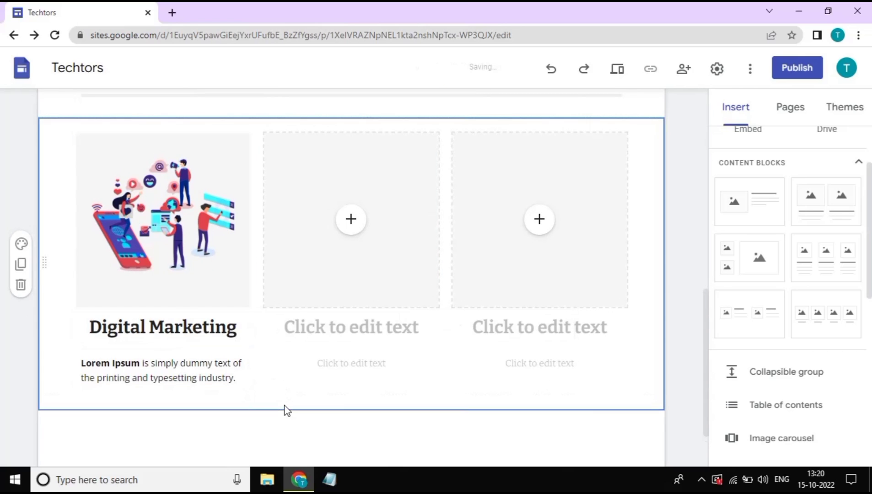
{"action": "left_click", "coordinate": [351, 219]}
{"action": "left_click", "coordinate": [400, 259]}
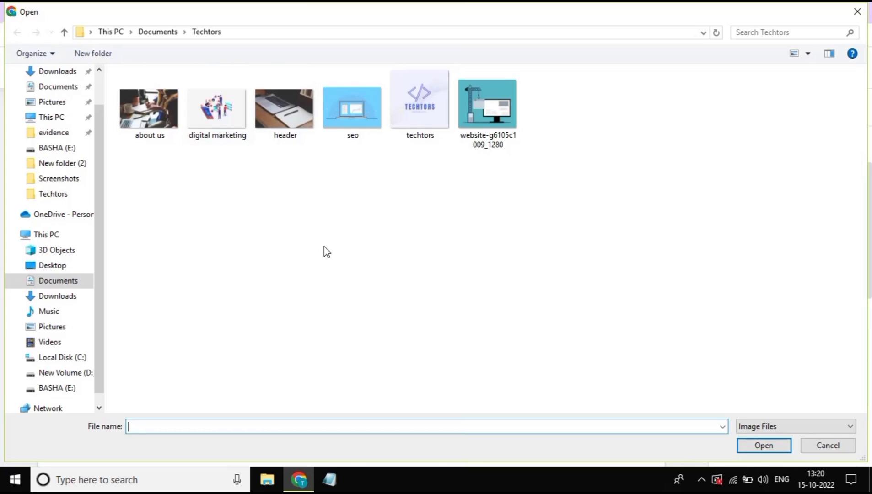
Give the middle column the seo image, the heading 'SEO' and a pasted Lorem Ipsum description
{"action": "double_click", "coordinate": [366, 118]}
{"action": "type", "text": "SEO"}
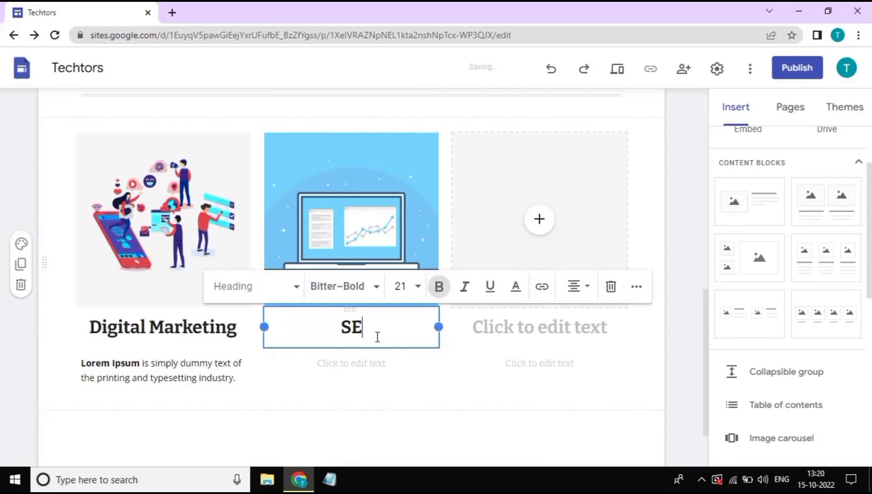
{"action": "left_click", "coordinate": [356, 361]}
{"action": "type", "text": "Lorem Ipsum is simply dummy text of the printing and typesetting industry."}
Upload the website image to the third column, head it 'Web Designing' and paste Lorem Ipsum below
{"action": "left_click", "coordinate": [544, 229]}
{"action": "left_click", "coordinate": [563, 265]}
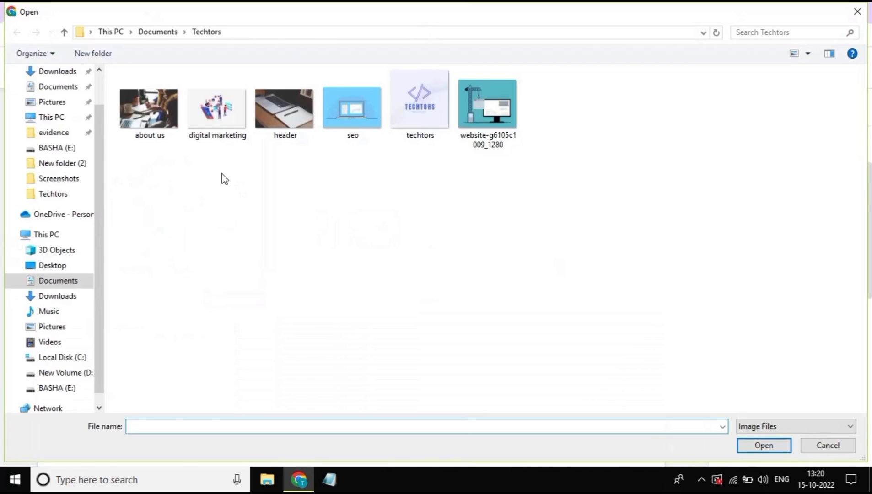
{"action": "left_click", "coordinate": [487, 106]}
{"action": "left_click", "coordinate": [763, 445]}
{"action": "left_click", "coordinate": [549, 327]}
{"action": "type", "text": "Web Designing"}
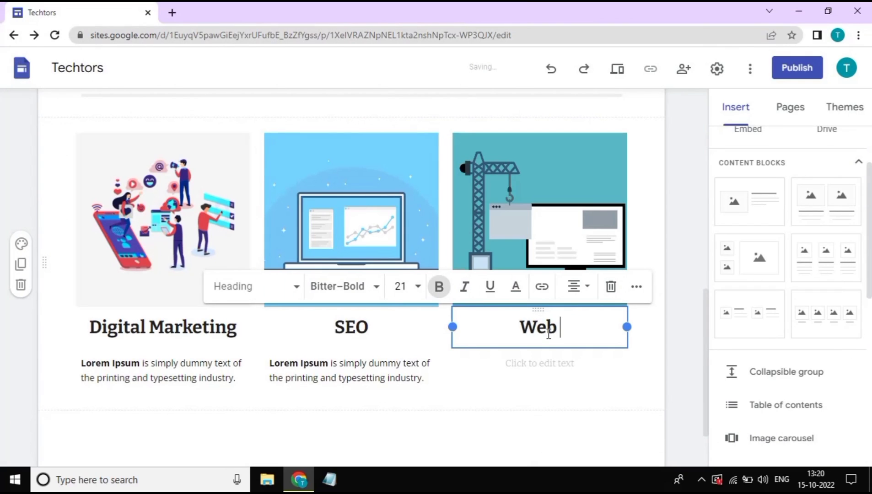
{"action": "left_click", "coordinate": [543, 364]}
{"action": "type", "text": "Lorem Ipsum is simply dummy text of the printing and typesetting industry."}
{"action": "scroll", "coordinate": [567, 425], "scroll_direction": "down", "scroll_amount": 2}
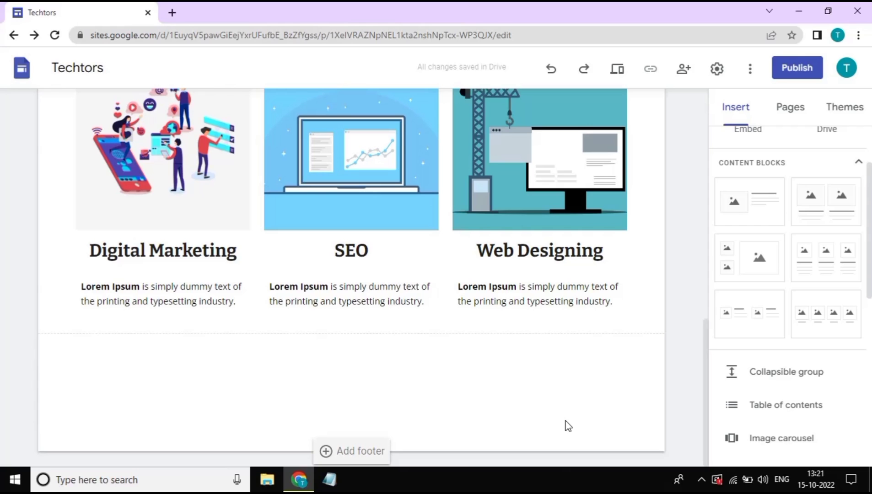
Add a footer reading 'Copyright © Techors'
{"action": "left_click", "coordinate": [366, 451]}
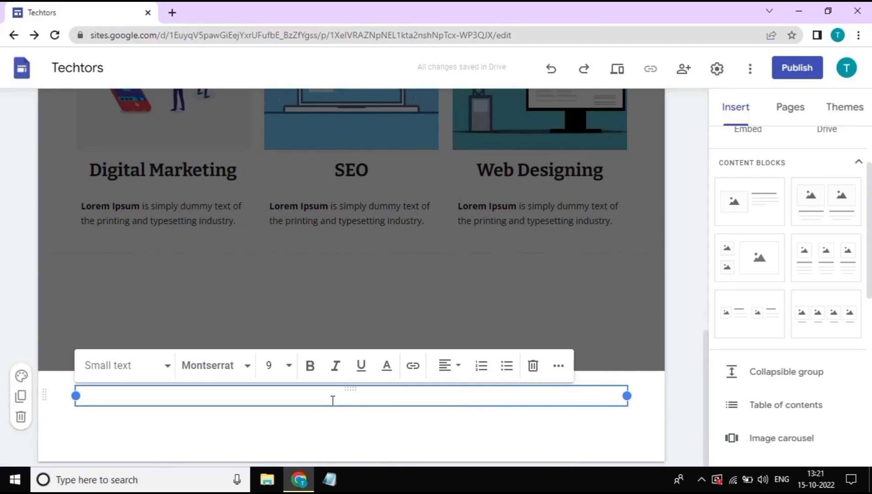
{"action": "type", "text": "c"}
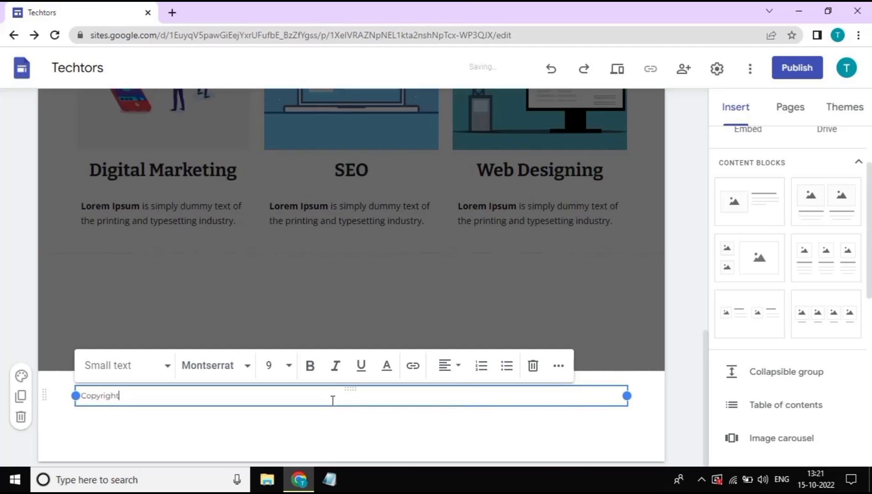
{"action": "type", "text": "©"}
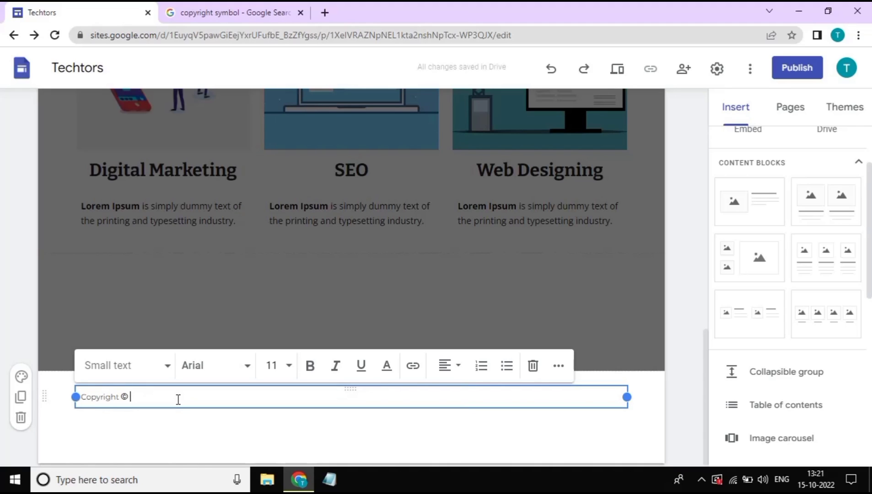
{"action": "type", "text": "Tech"}
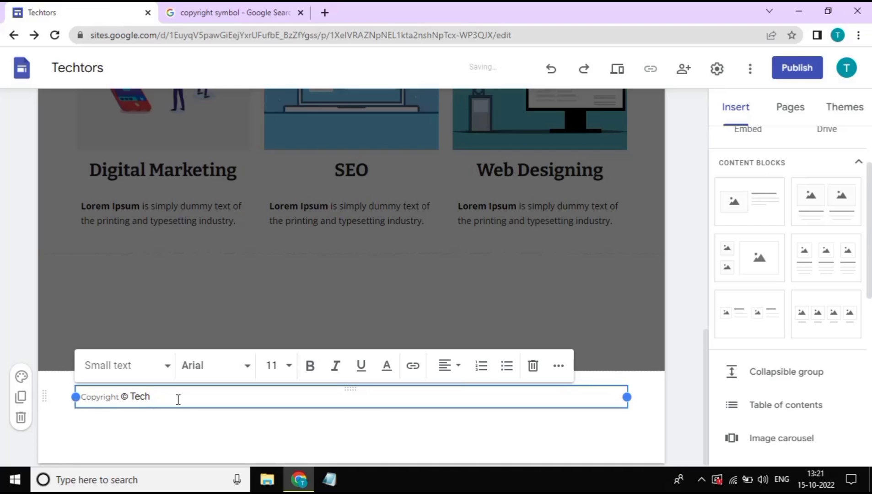
{"action": "type", "text": "ors"}
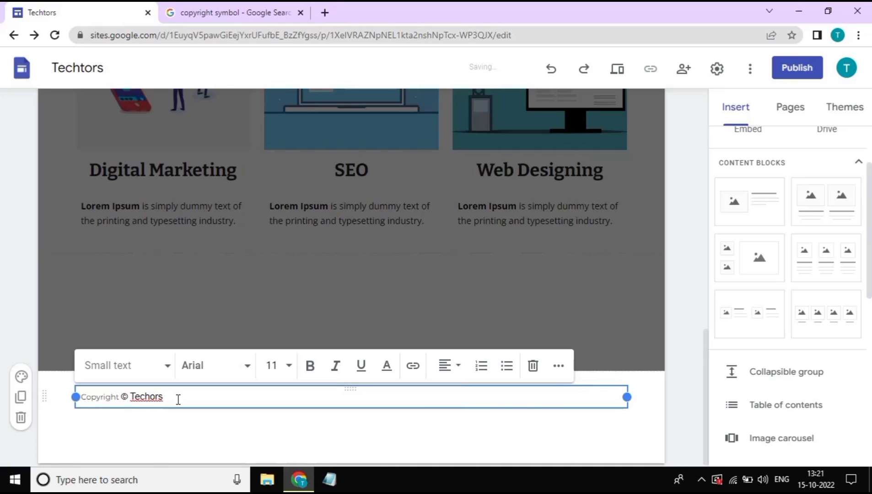
Centre the footer text and give its section the dark Style 3 colours
{"action": "left_click", "coordinate": [444, 372]}
{"action": "left_click", "coordinate": [443, 408]}
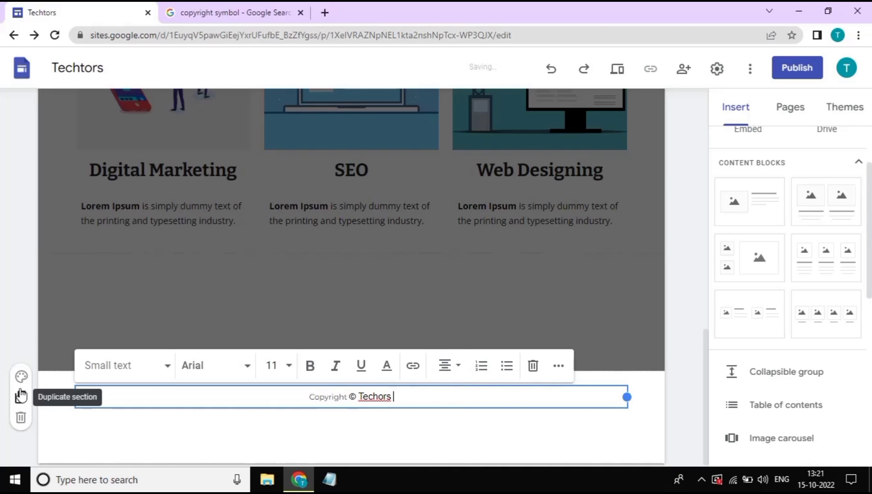
{"action": "left_click", "coordinate": [22, 376]}
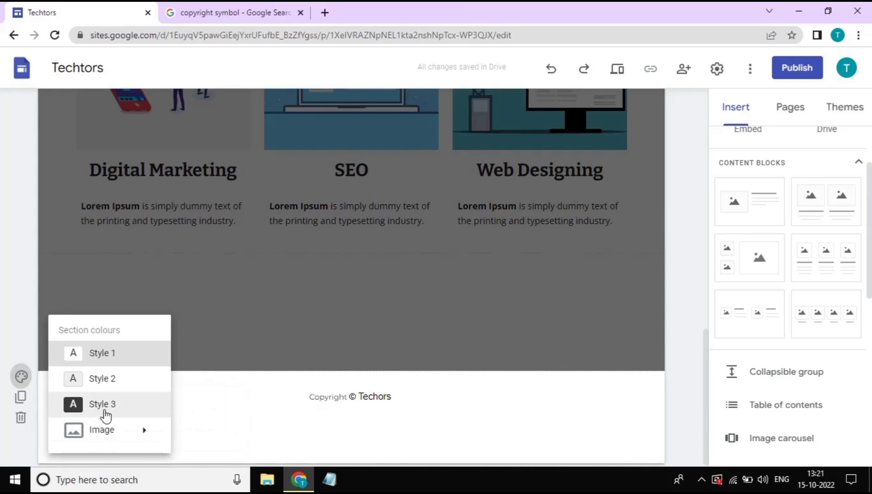
{"action": "left_click", "coordinate": [105, 415]}
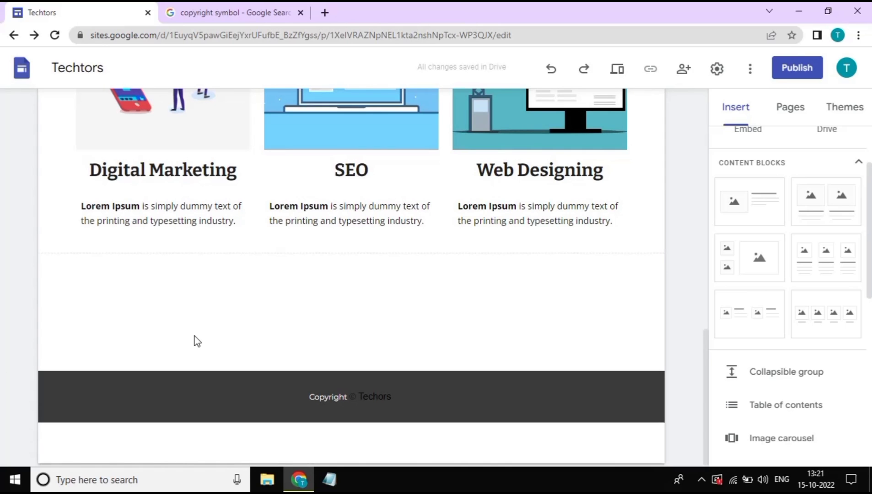
Publish the site at sites.google.com/view/techtors and open the live site in a new tab
{"action": "scroll", "coordinate": [195, 340], "scroll_direction": "up", "scroll_amount": 15}
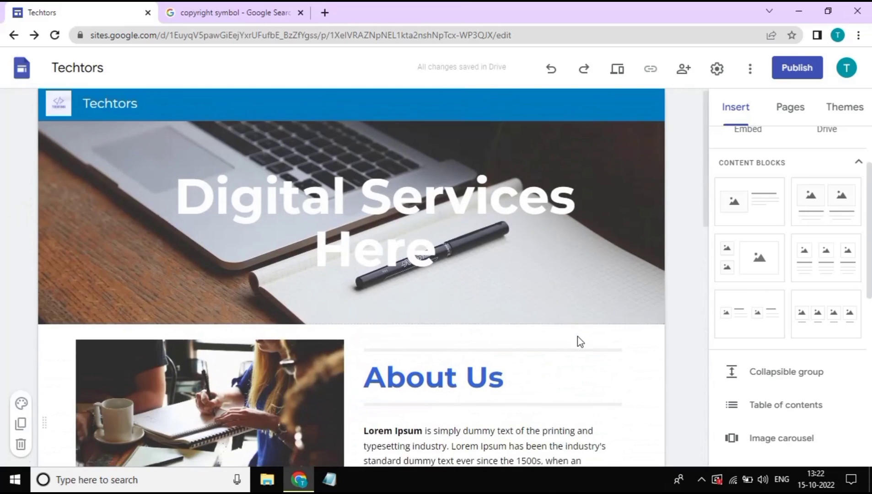
{"action": "scroll", "coordinate": [578, 337], "scroll_direction": "down", "scroll_amount": 2}
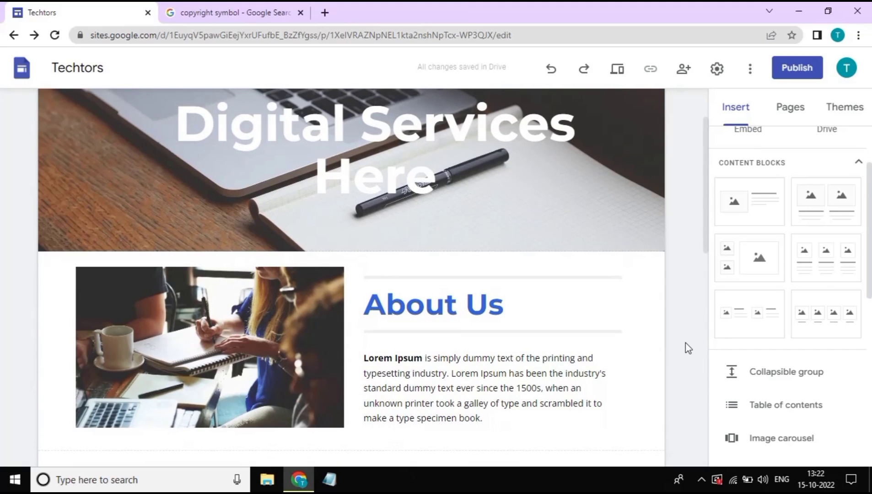
{"action": "scroll", "coordinate": [689, 348], "scroll_direction": "down", "scroll_amount": 8}
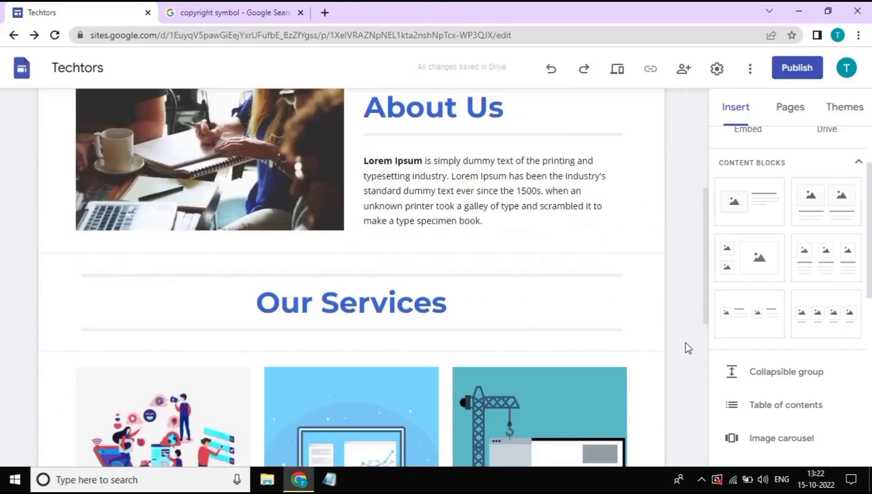
{"action": "scroll", "coordinate": [686, 349], "scroll_direction": "up", "scroll_amount": 10}
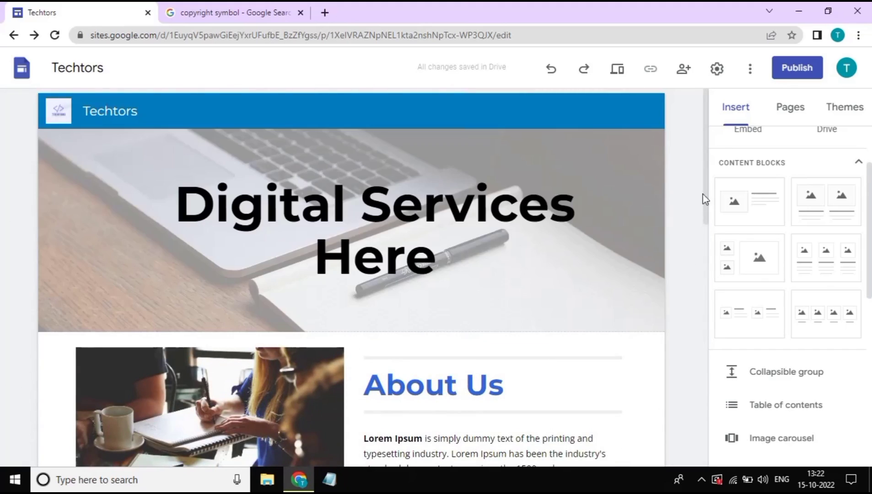
{"action": "left_click", "coordinate": [797, 68]}
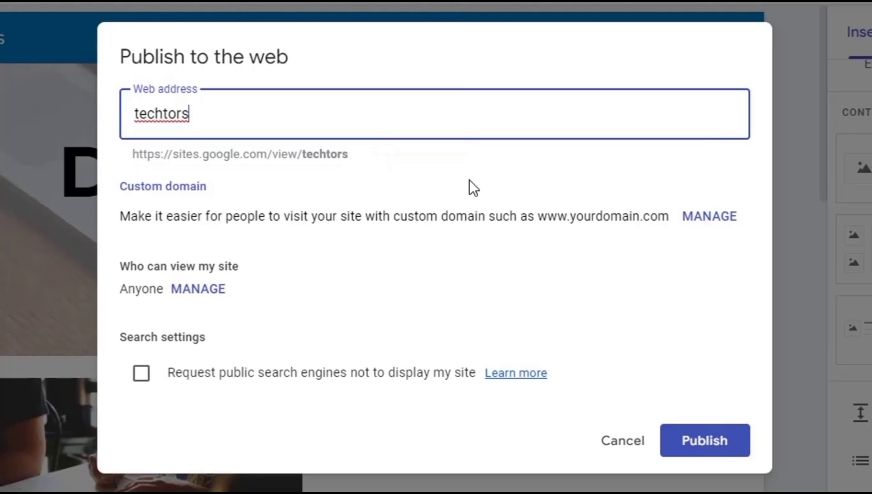
{"action": "left_click", "coordinate": [699, 453]}
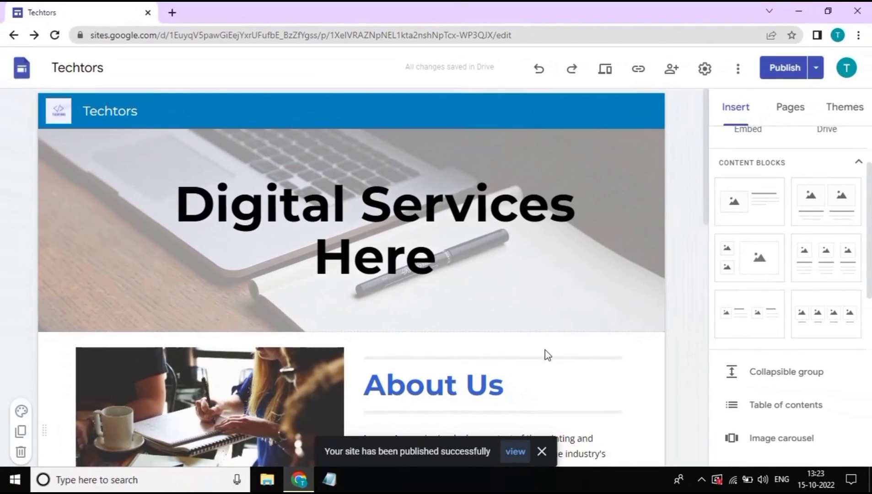
{"action": "left_click", "coordinate": [515, 452]}
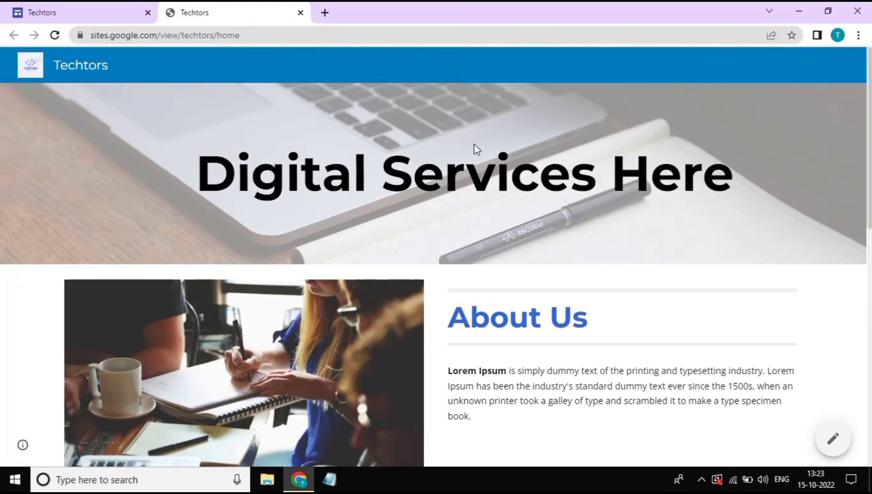
Scroll through the live Techtors home page, then return to the Sites editor tab
{"action": "scroll", "coordinate": [475, 149], "scroll_direction": "down", "scroll_amount": 10}
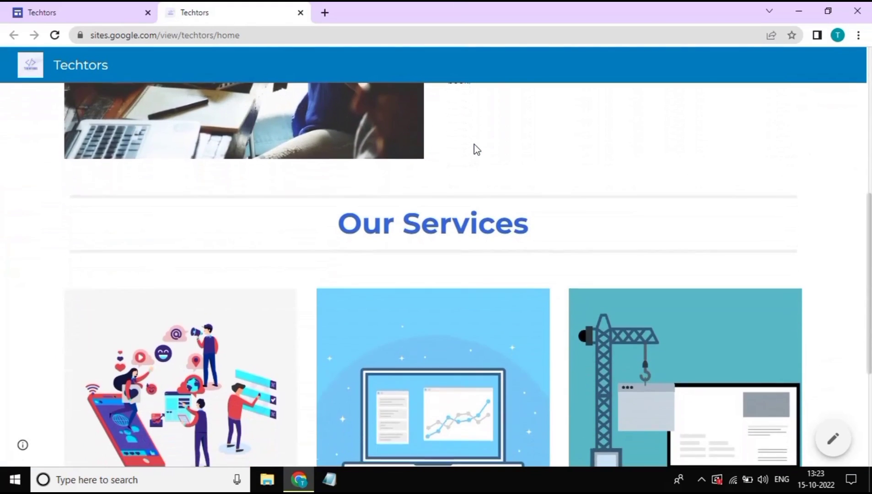
{"action": "scroll", "coordinate": [474, 144], "scroll_direction": "down", "scroll_amount": 1}
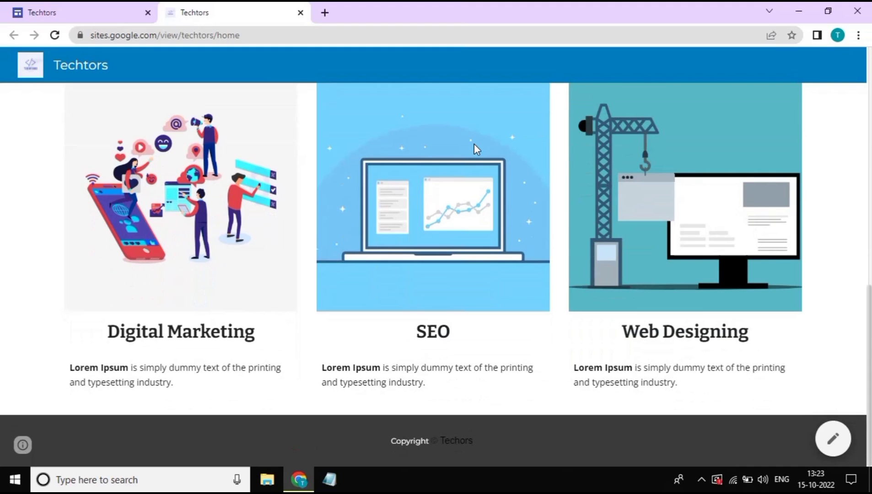
{"action": "scroll", "coordinate": [474, 148], "scroll_direction": "up", "scroll_amount": 6}
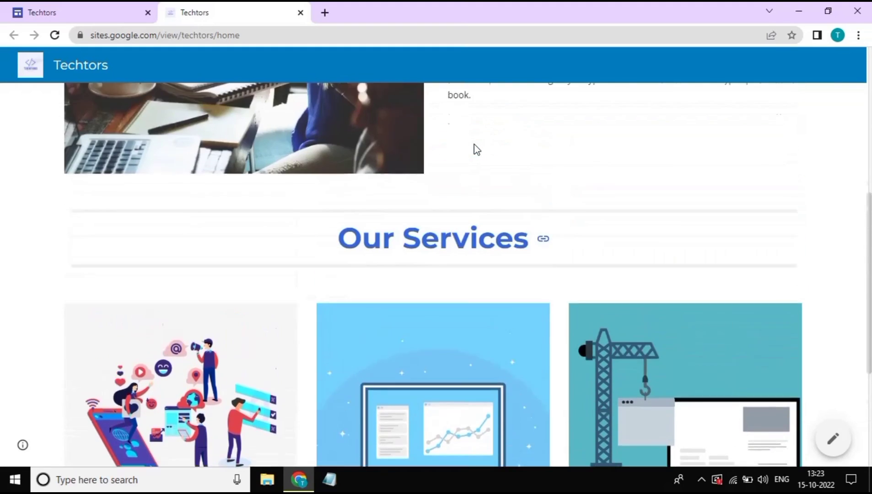
{"action": "scroll", "coordinate": [476, 148], "scroll_direction": "up", "scroll_amount": 5}
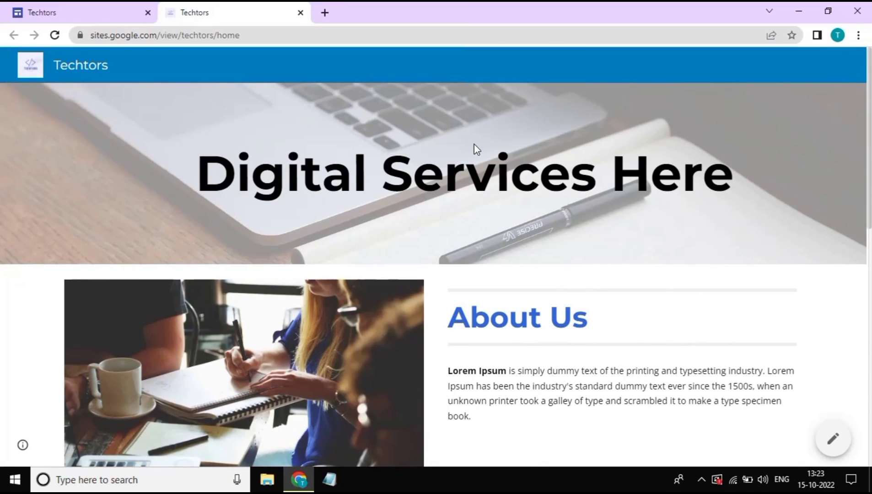
{"action": "left_click", "coordinate": [53, 7]}
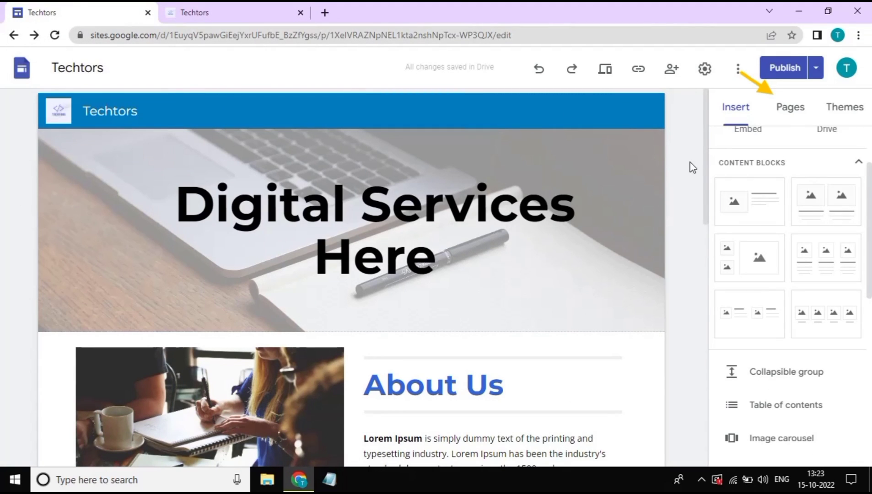
Create a new page named 'Contact us' from the Pages panel, linked beside Home
{"action": "left_click", "coordinate": [790, 110]}
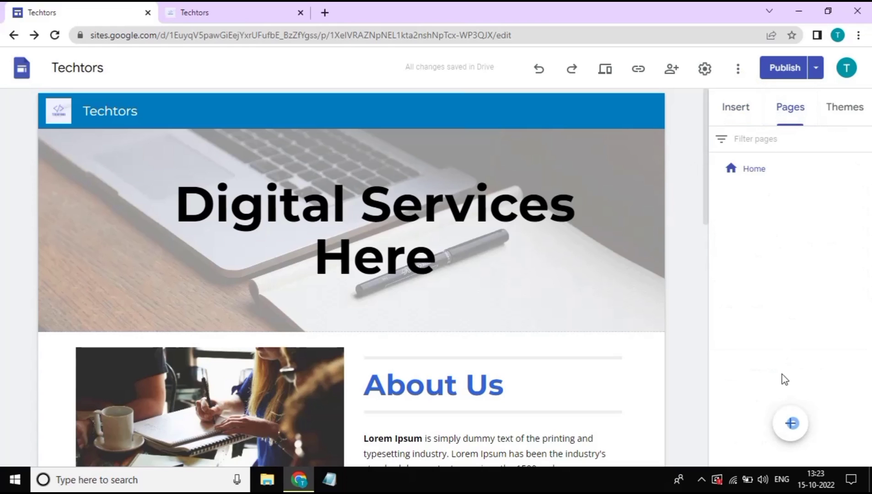
{"action": "left_click", "coordinate": [790, 423]}
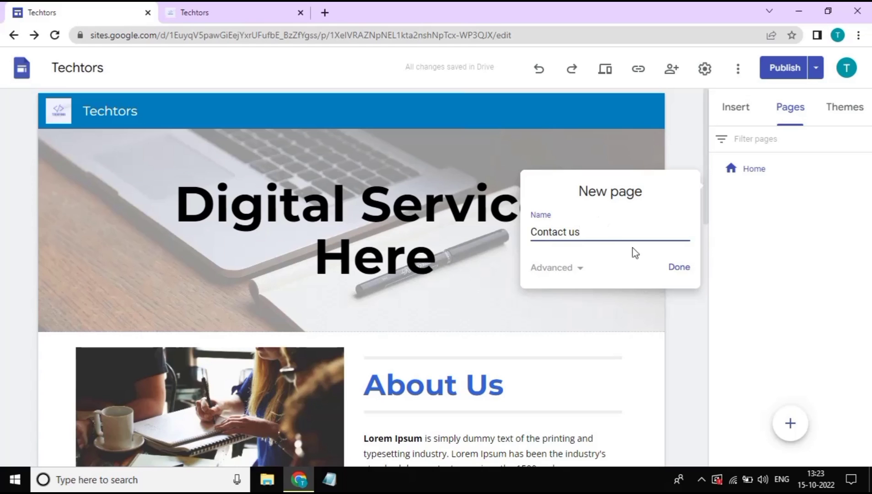
{"action": "left_click", "coordinate": [673, 270]}
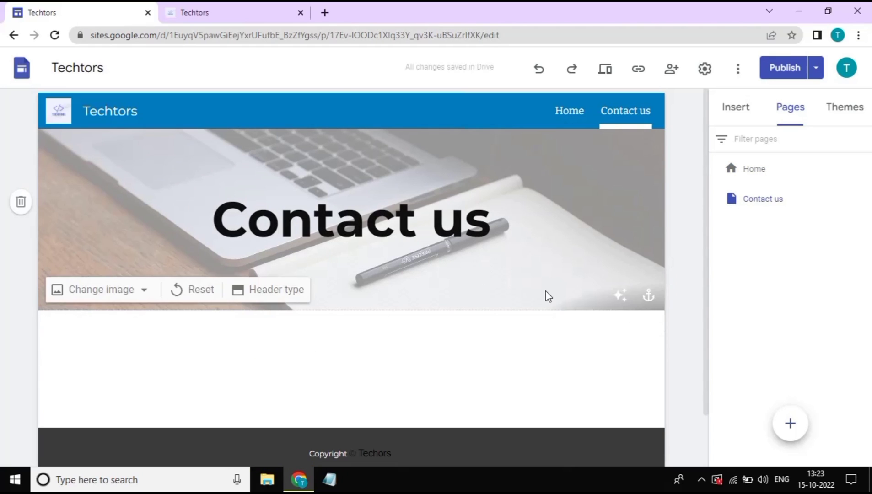
{"action": "scroll", "coordinate": [545, 296], "scroll_direction": "down", "scroll_amount": 1}
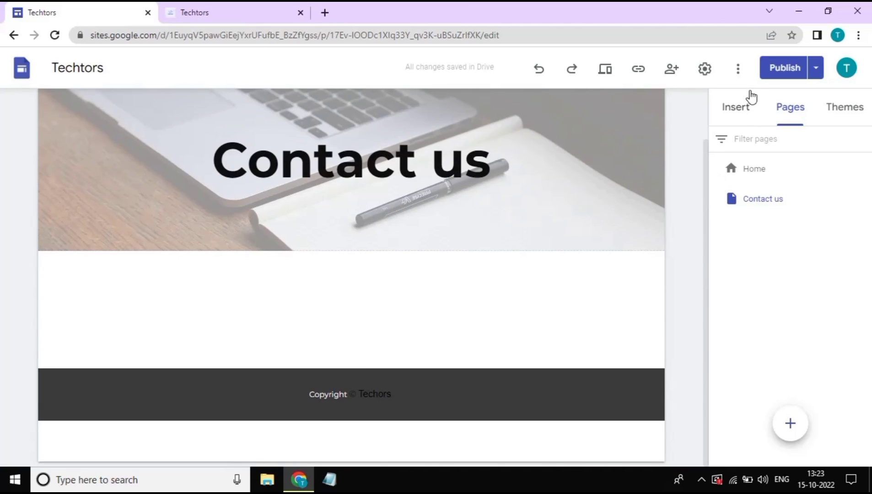
{"action": "left_click", "coordinate": [747, 94]}
{"action": "scroll", "coordinate": [753, 315], "scroll_direction": "down", "scroll_amount": 5}
{"action": "scroll", "coordinate": [753, 316], "scroll_direction": "down", "scroll_amount": 3}
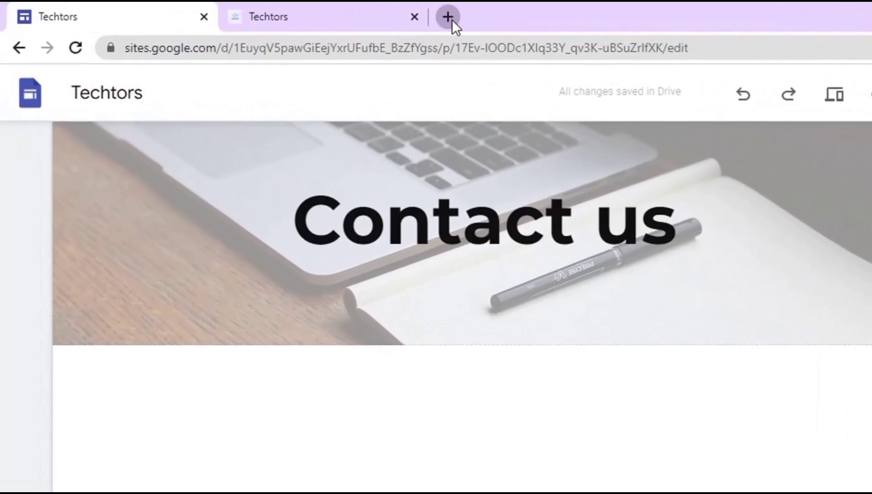
Open forms.google.com in a new Chrome tab
{"action": "left_click", "coordinate": [325, 13]}
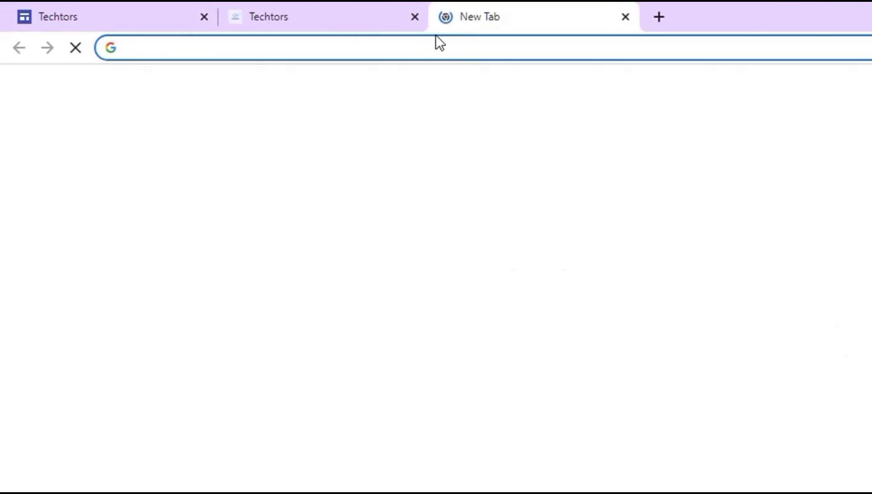
{"action": "left_click", "coordinate": [422, 43]}
{"action": "type", "text": "form"}
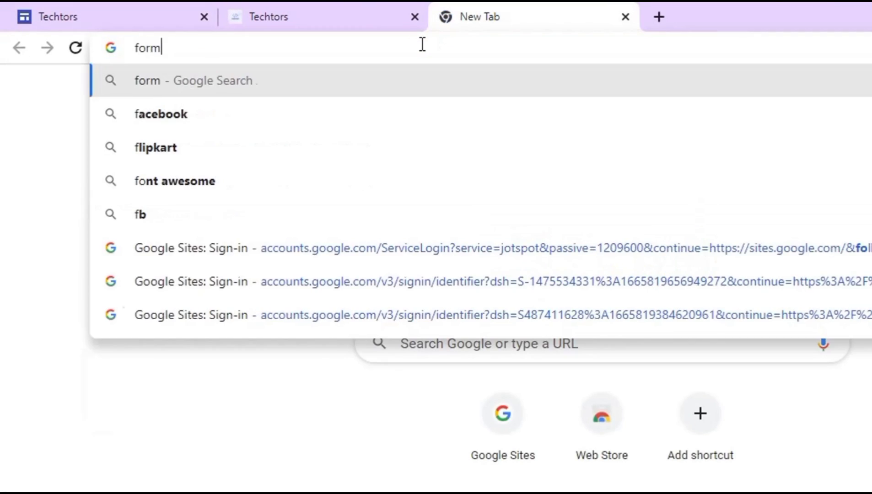
{"action": "type", "text": "s.google.com"}
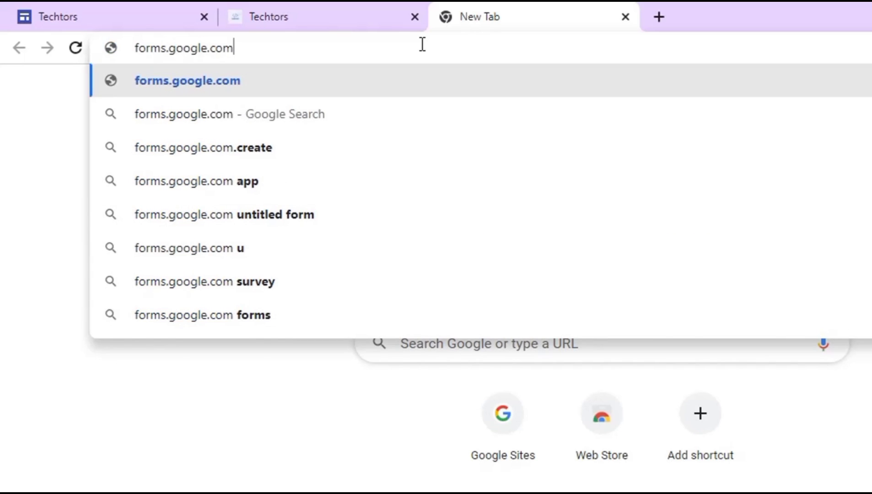
{"action": "key", "text": "Return"}
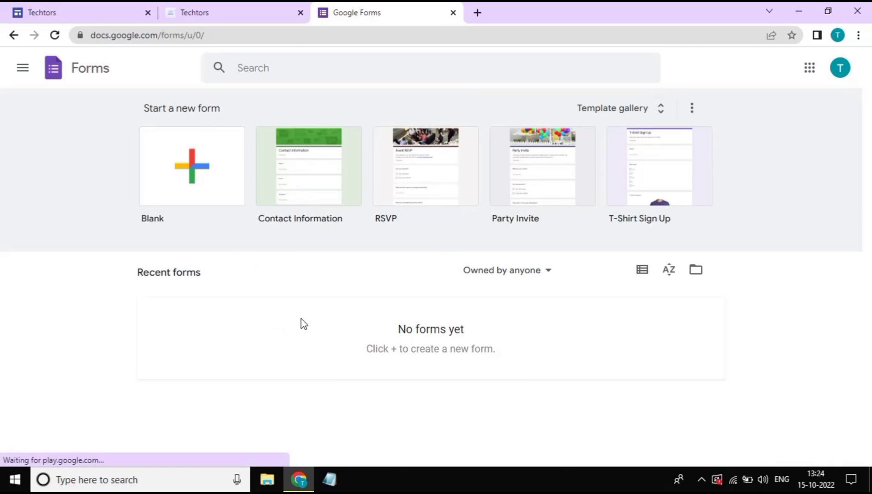
Start a form from the Contact Information template and title it 'Get In Touch'
{"action": "left_click", "coordinate": [309, 183]}
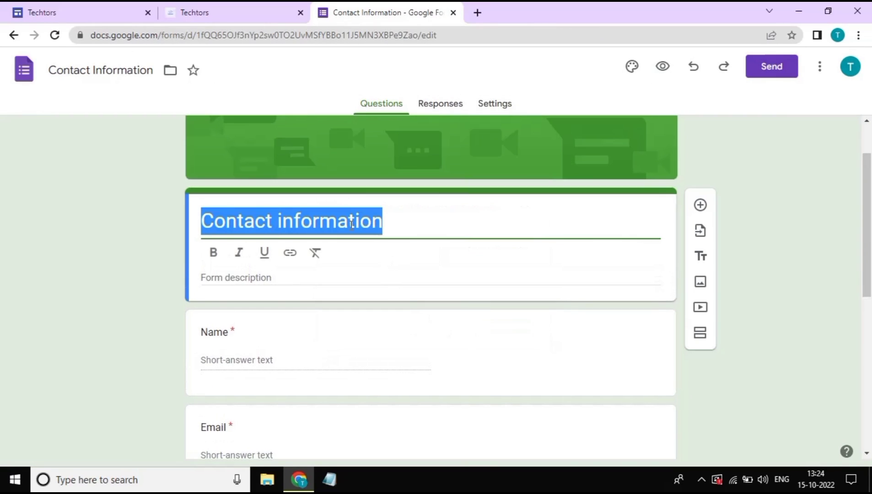
{"action": "type", "text": "Get"}
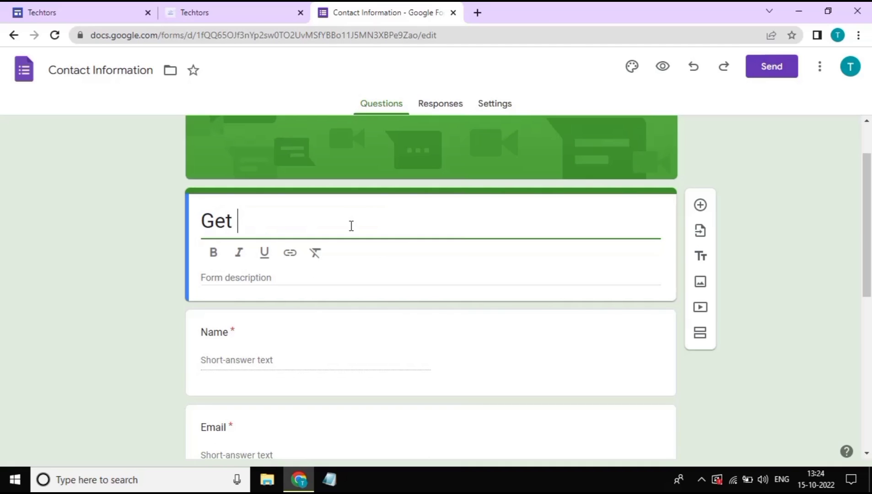
{"action": "type", "text": " in Touch"}
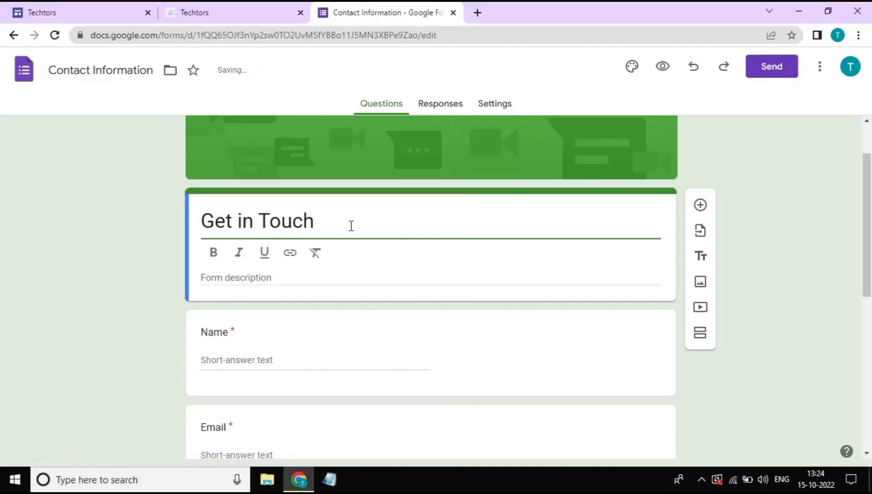
{"action": "left_click", "coordinate": [242, 221]}
{"action": "key", "text": "BackSpace"}
{"action": "type", "text": "I"}
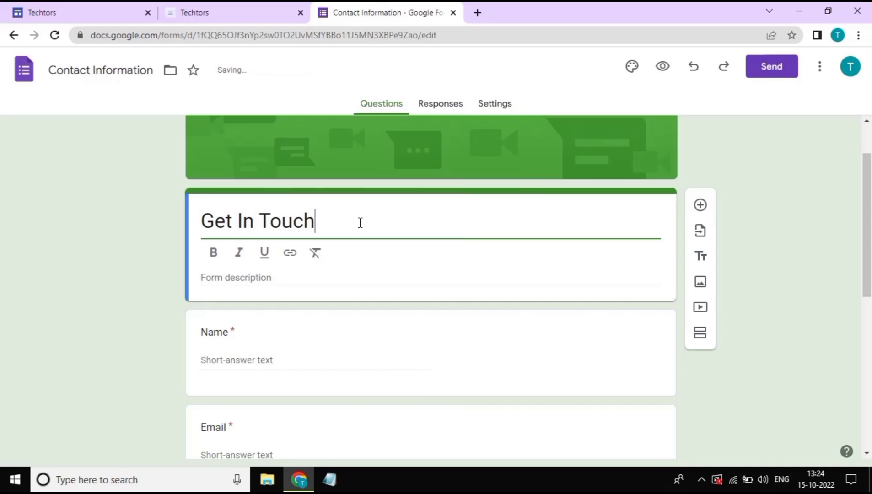
{"action": "scroll", "coordinate": [360, 222], "scroll_direction": "down", "scroll_amount": 2}
{"action": "scroll", "coordinate": [358, 222], "scroll_direction": "up", "scroll_amount": 1}
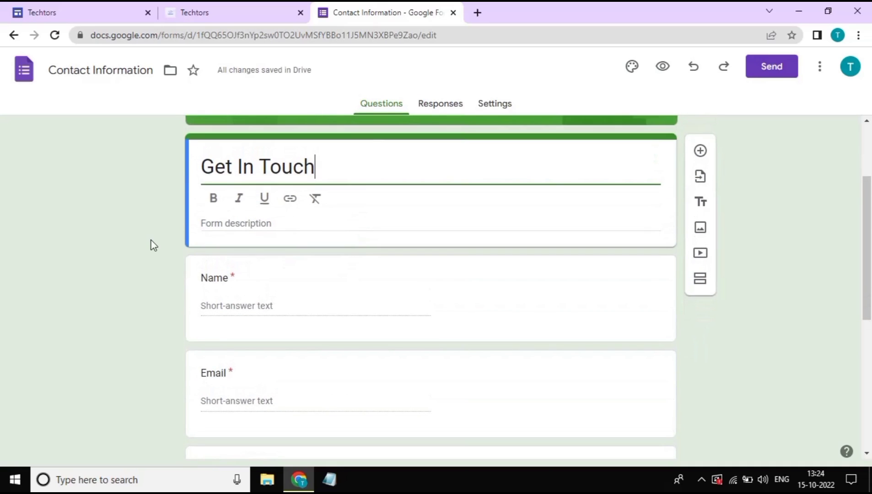
{"action": "left_click", "coordinate": [153, 246]}
Delete the Address question from the form
{"action": "scroll", "coordinate": [384, 279], "scroll_direction": "down", "scroll_amount": 2}
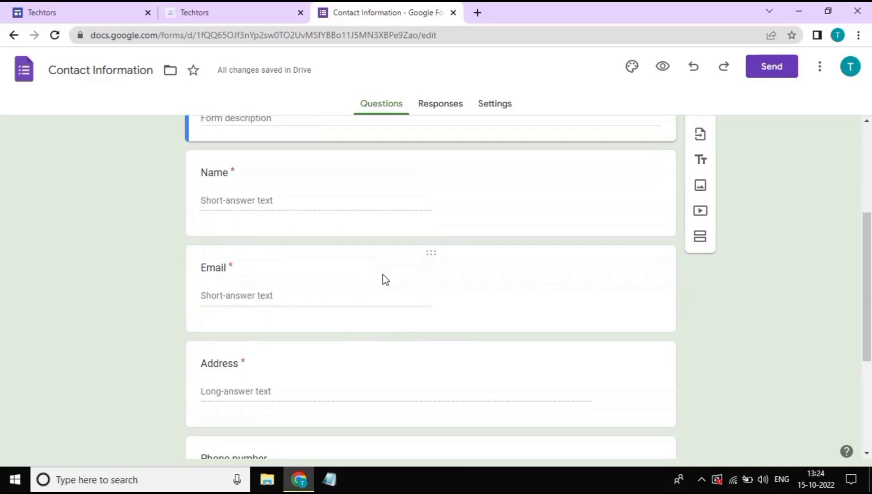
{"action": "scroll", "coordinate": [536, 300], "scroll_direction": "down", "scroll_amount": 2}
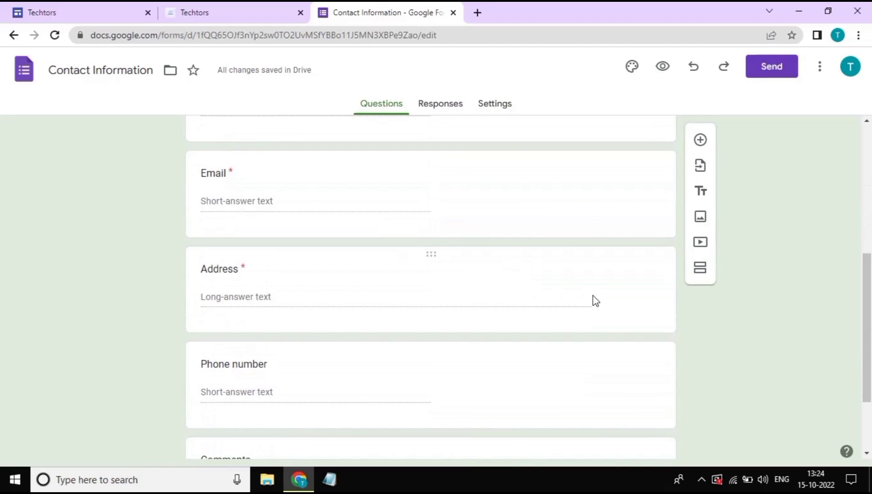
{"action": "left_click", "coordinate": [626, 298]}
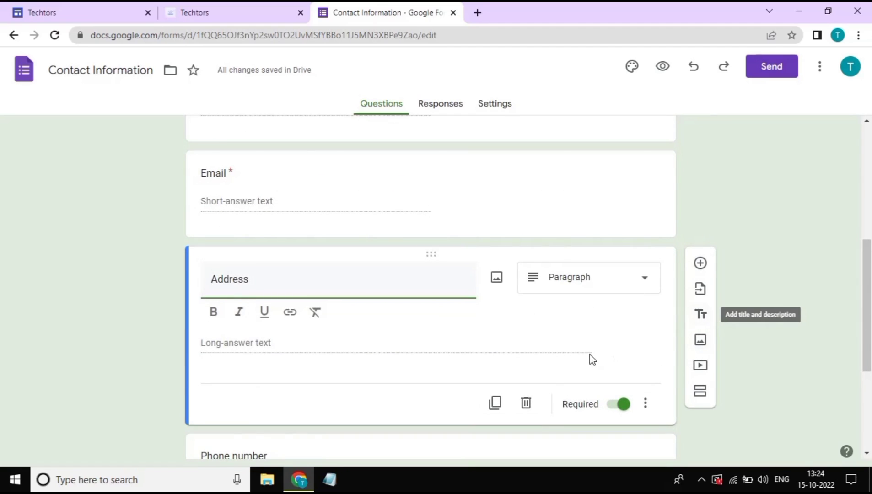
{"action": "left_click", "coordinate": [525, 403]}
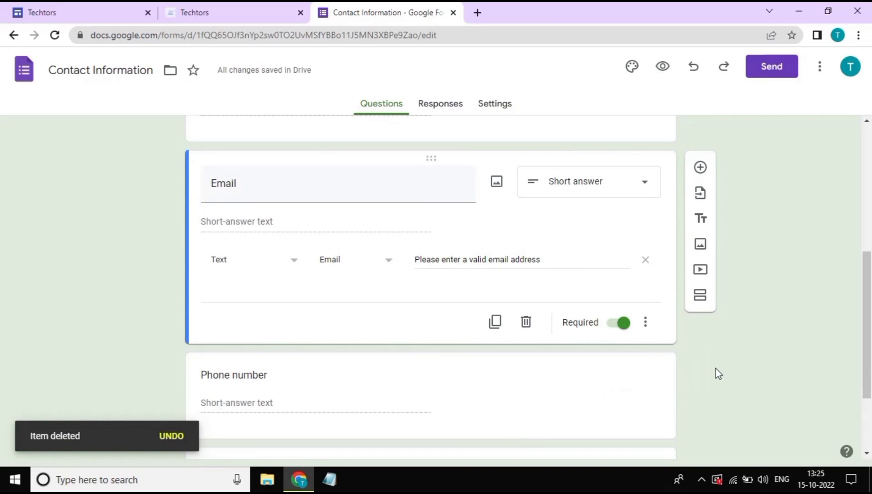
{"action": "scroll", "coordinate": [719, 373], "scroll_direction": "down", "scroll_amount": 3}
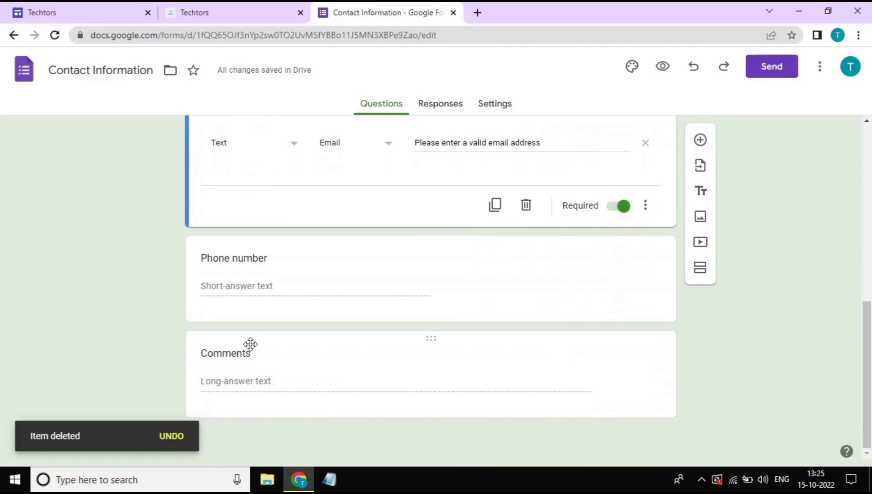
Rename the Comments question to 'Your Message'
{"action": "left_click", "coordinate": [249, 352]}
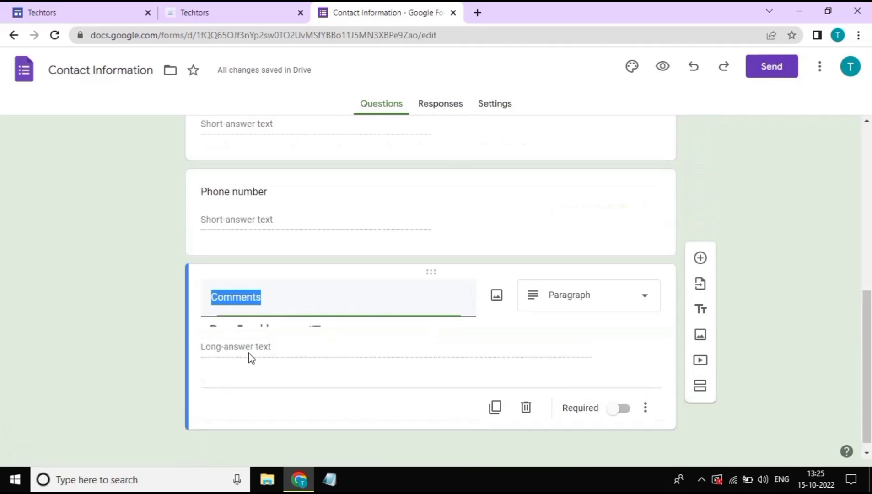
{"action": "type", "text": "Yo"}
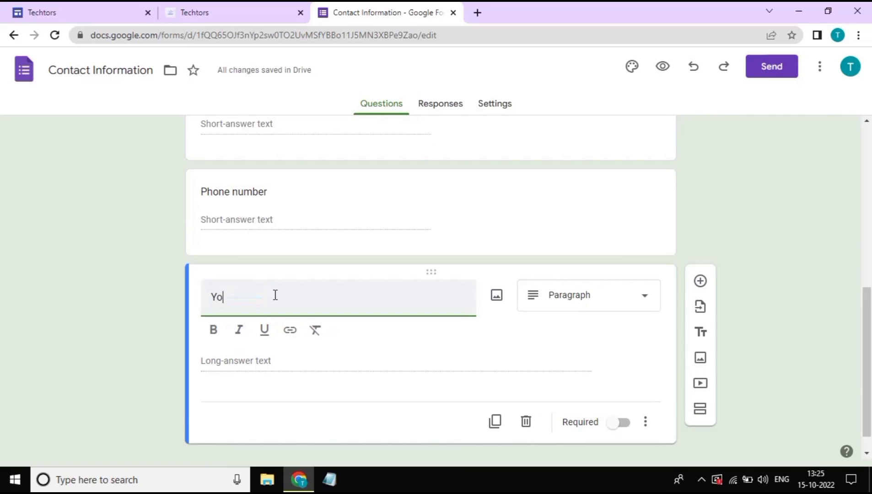
{"action": "type", "text": "ur Messa"}
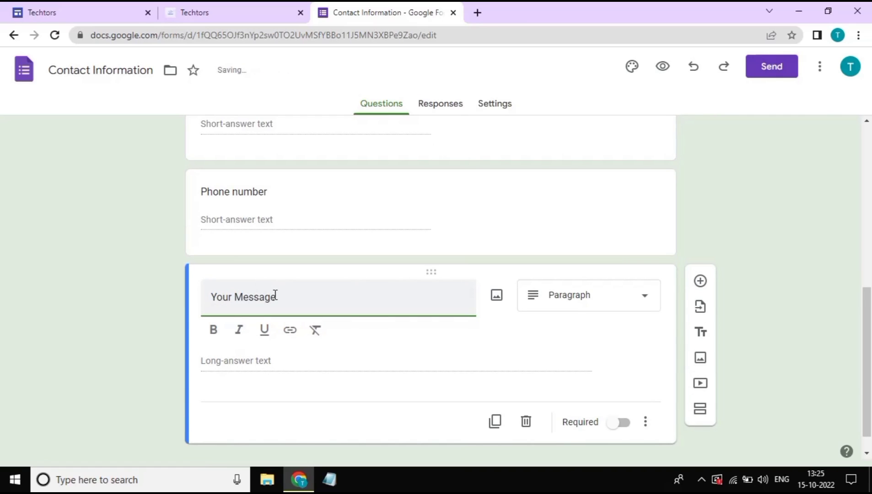
{"action": "type", "text": "ge"}
{"action": "left_click", "coordinate": [791, 274]}
{"action": "scroll", "coordinate": [791, 273], "scroll_direction": "up", "scroll_amount": 2}
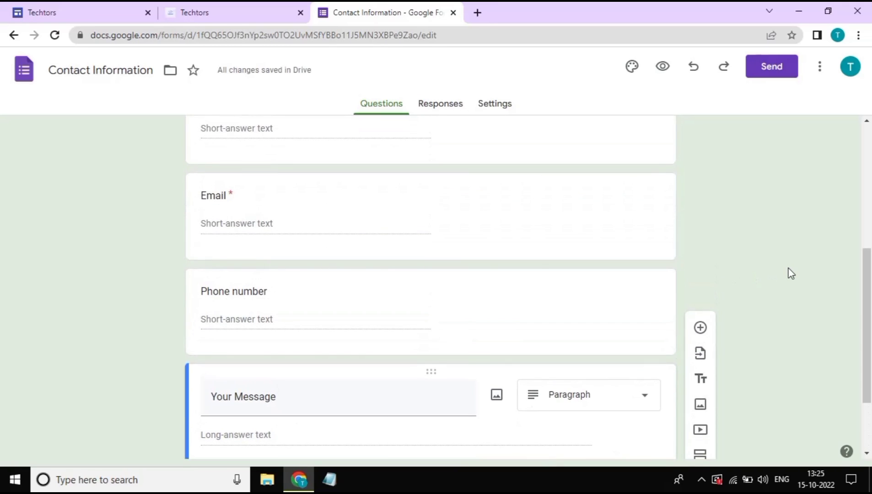
{"action": "scroll", "coordinate": [791, 273], "scroll_direction": "up", "scroll_amount": 5}
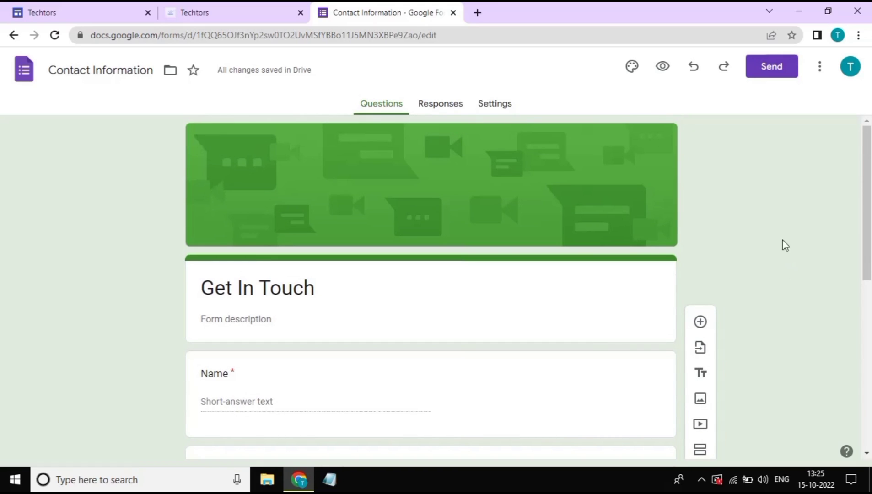
Embed the Contact Information (Get In Touch) form on the Contact us page and stretch it wider
{"action": "left_click", "coordinate": [75, 7]}
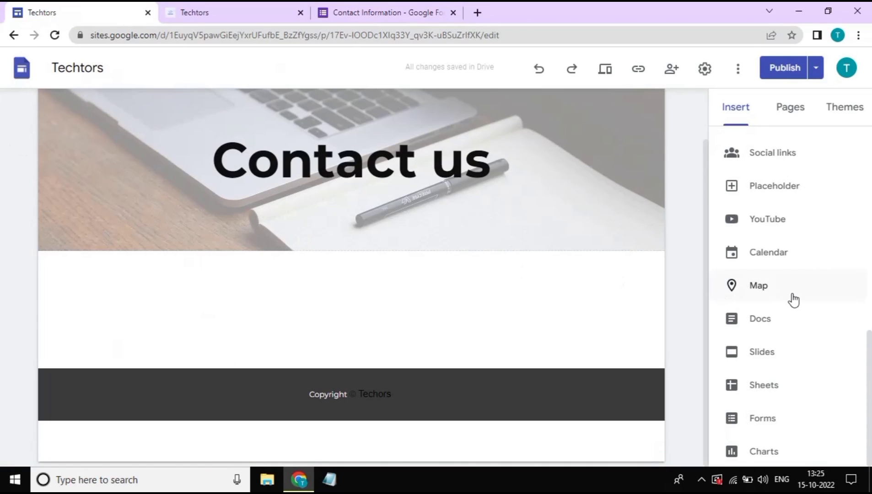
{"action": "left_click", "coordinate": [782, 418]}
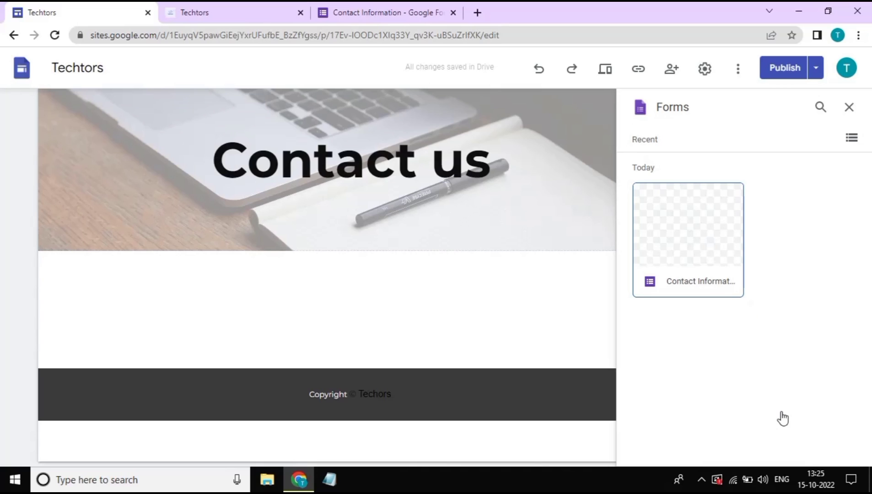
{"action": "left_click", "coordinate": [690, 238]}
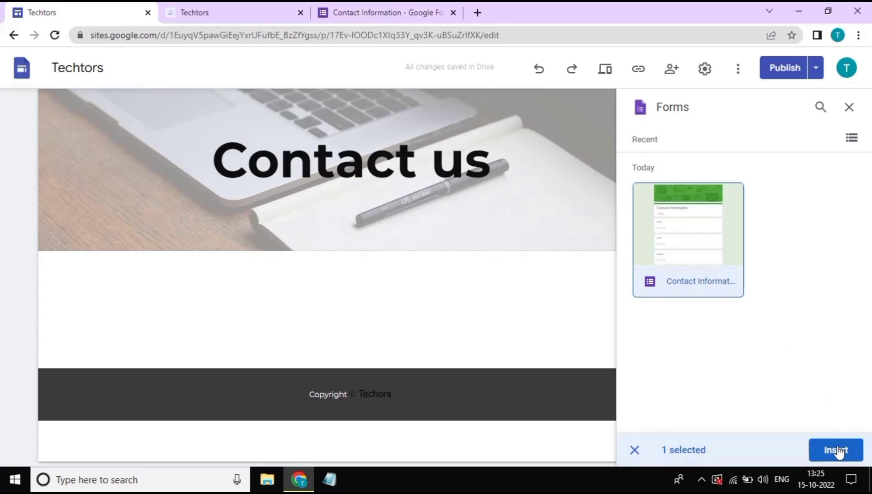
{"action": "left_click", "coordinate": [837, 453]}
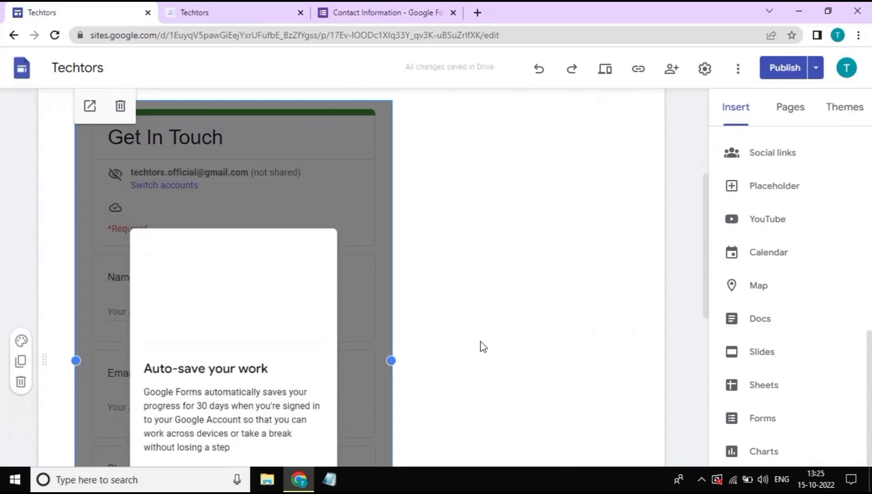
{"action": "left_click_drag", "start_coordinate": [391, 360], "coordinate": [666, 356]}
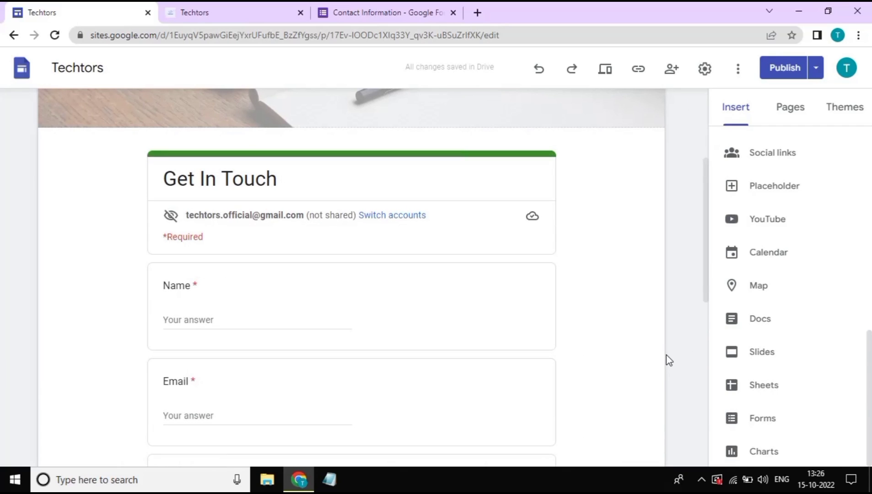
{"action": "scroll", "coordinate": [666, 355], "scroll_direction": "down", "scroll_amount": 6}
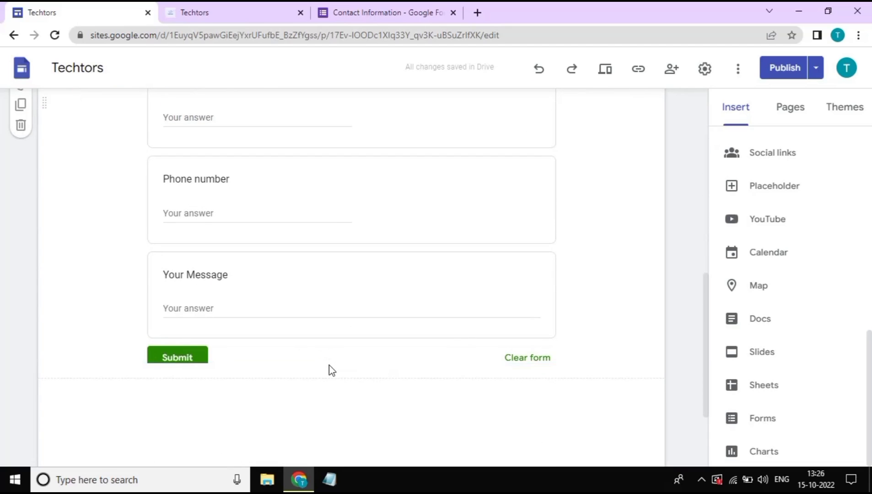
{"action": "scroll", "coordinate": [329, 365], "scroll_direction": "up", "scroll_amount": 10}
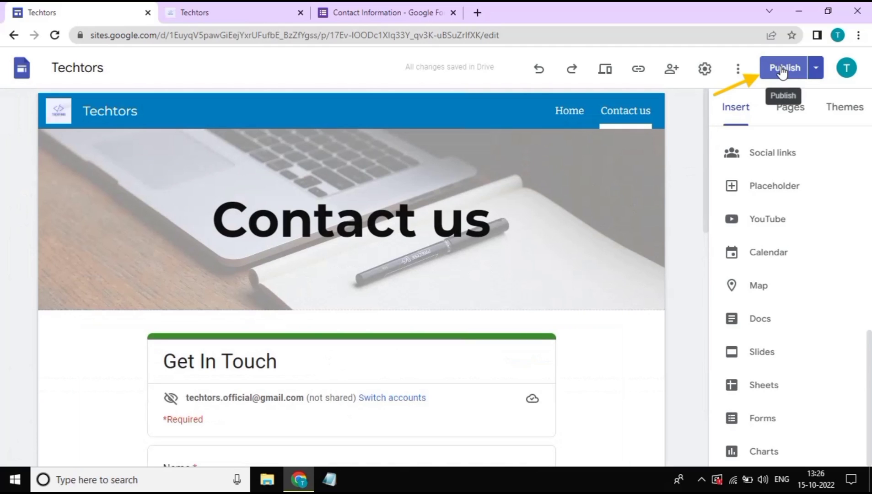
Republish the site after dismissing the publishing introduction and reviewing the draft changes
{"action": "left_click", "coordinate": [780, 70]}
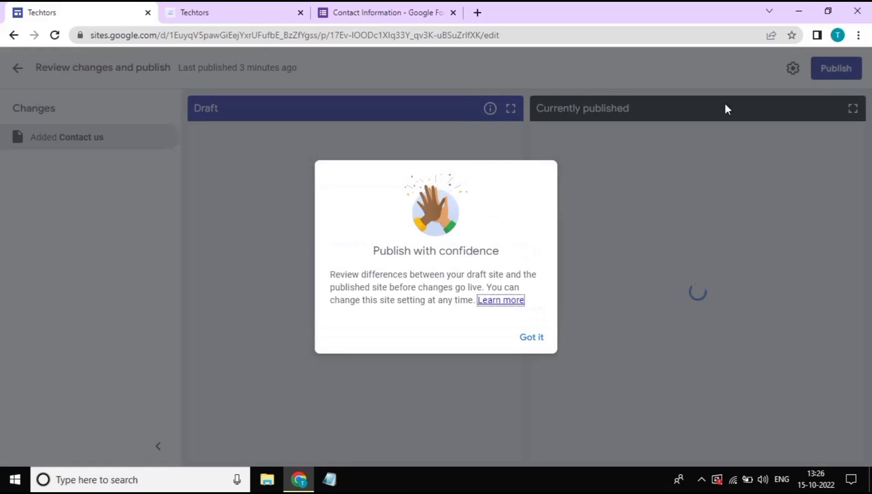
{"action": "left_click", "coordinate": [533, 337]}
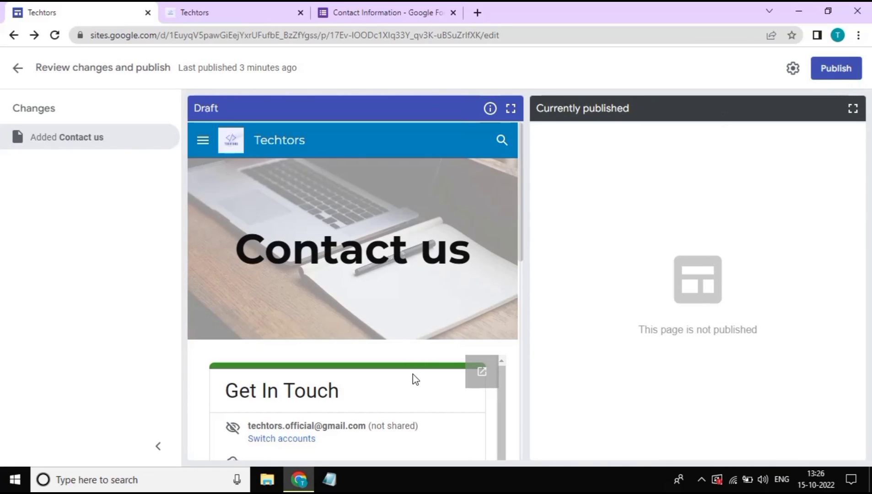
{"action": "scroll", "coordinate": [414, 379], "scroll_direction": "down", "scroll_amount": 6}
{"action": "scroll", "coordinate": [414, 379], "scroll_direction": "down", "scroll_amount": 5}
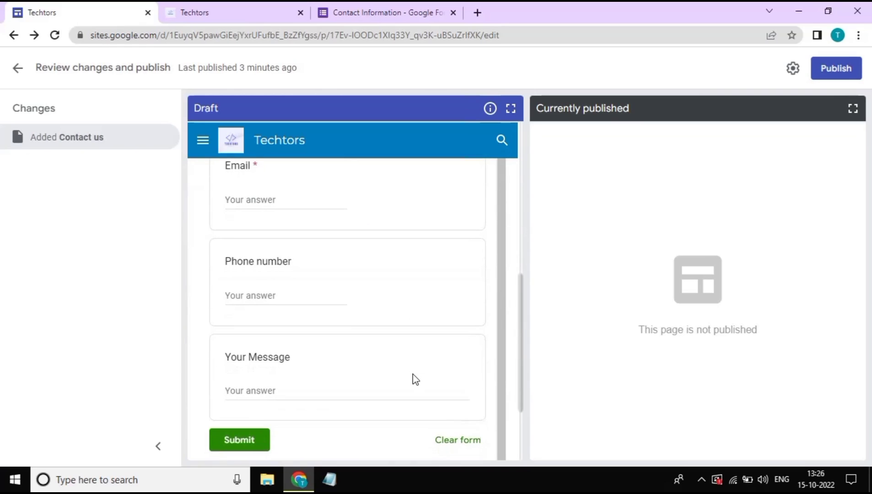
{"action": "scroll", "coordinate": [414, 379], "scroll_direction": "down", "scroll_amount": 2}
{"action": "scroll", "coordinate": [414, 379], "scroll_direction": "up", "scroll_amount": 15}
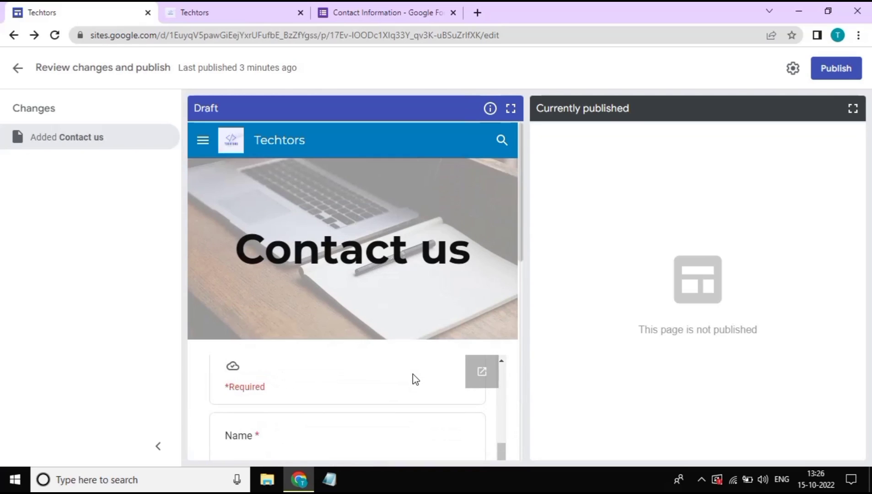
{"action": "left_click", "coordinate": [833, 71]}
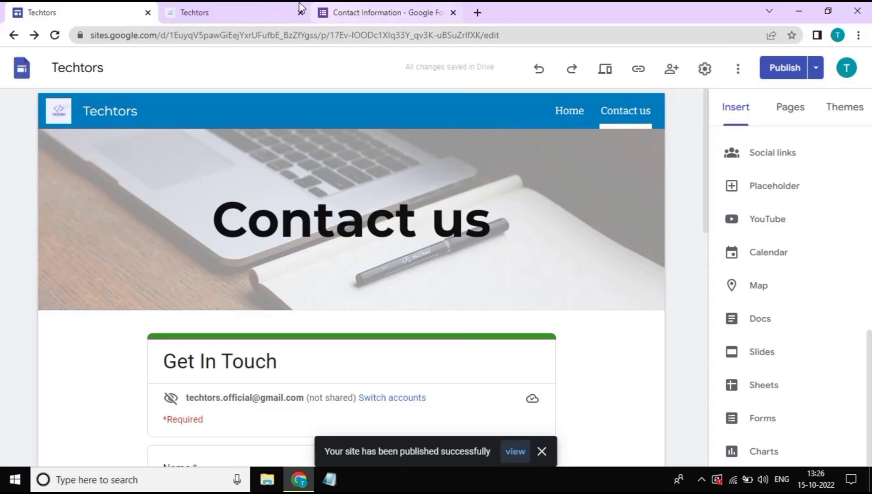
Reload the published Techtors site and open its Contact us page
{"action": "left_click", "coordinate": [249, 7]}
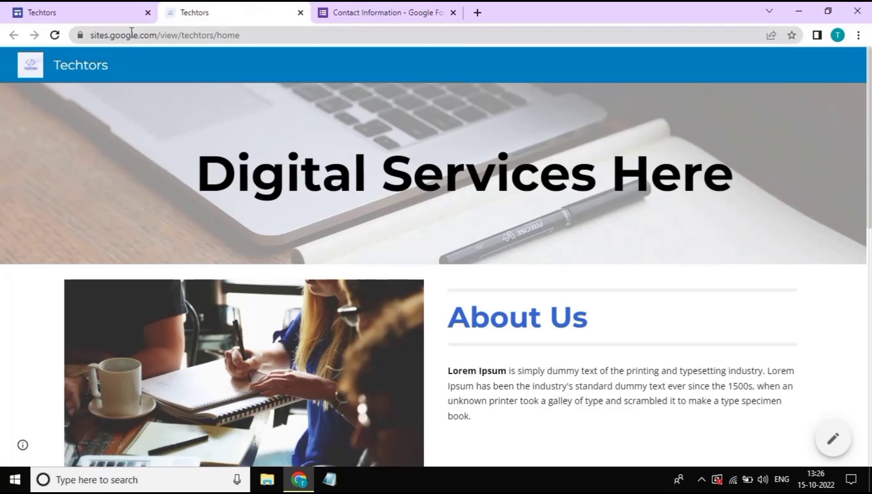
{"action": "left_click", "coordinate": [54, 35]}
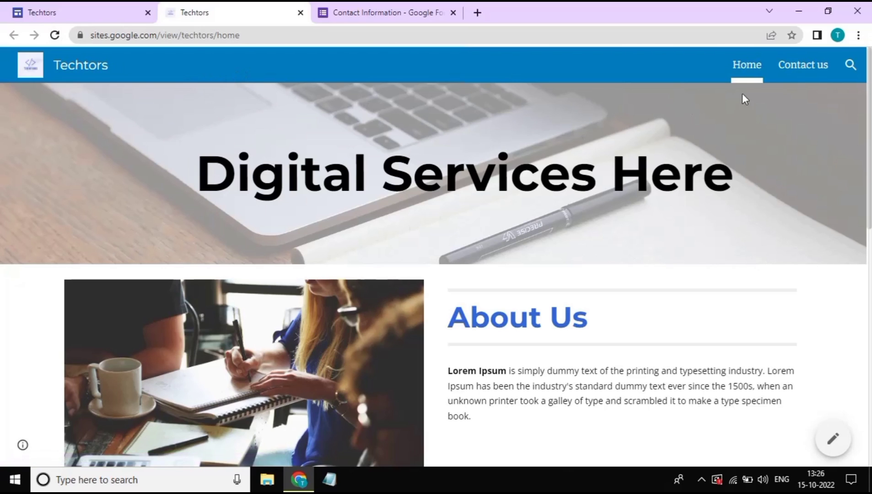
{"action": "left_click", "coordinate": [804, 68]}
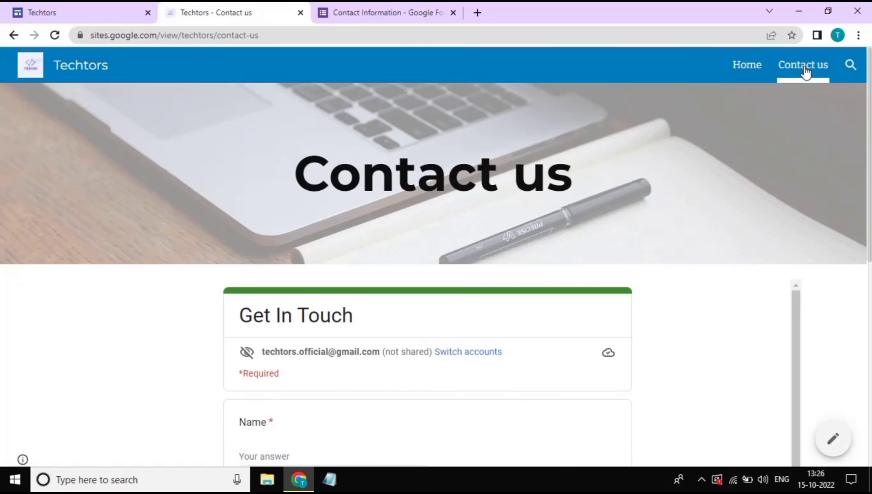
{"action": "scroll", "coordinate": [805, 72], "scroll_direction": "down", "scroll_amount": 3}
Submit a test response with a name, e-mail and message 'Hey, I need some help with'
{"action": "left_click", "coordinate": [336, 286]}
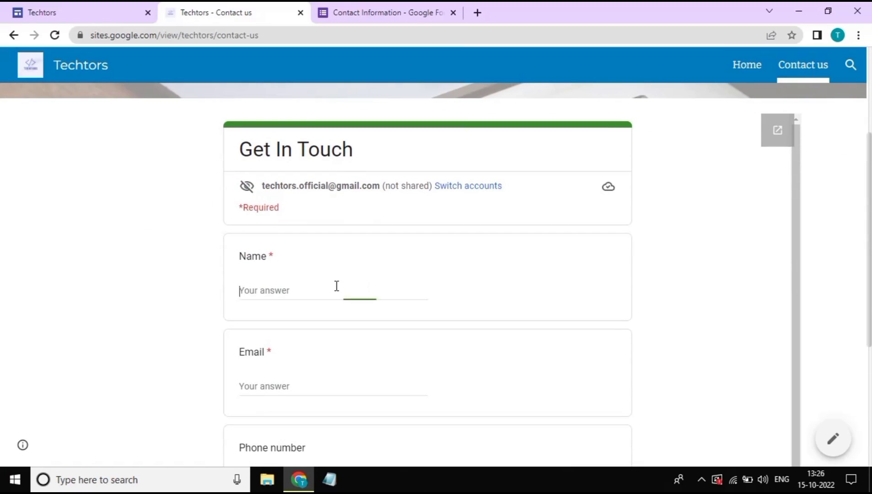
{"action": "type", "text": "Chandan"}
{"action": "scroll", "coordinate": [351, 369], "scroll_direction": "down", "scroll_amount": 1}
{"action": "left_click", "coordinate": [351, 369]}
{"action": "scroll", "coordinate": [350, 369], "scroll_direction": "down", "scroll_amount": 5}
{"action": "left_click", "coordinate": [323, 282]}
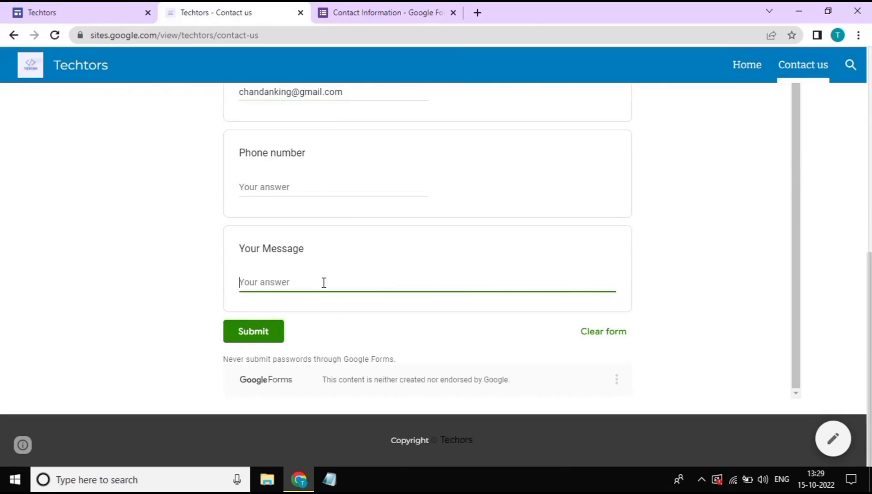
{"action": "type", "text": "Hey, I need some help with marketing my Business."}
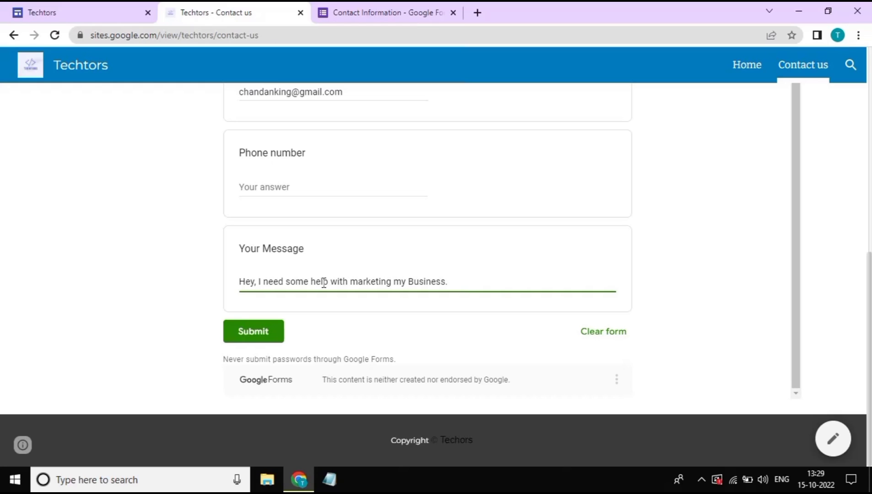
{"action": "left_click", "coordinate": [269, 338]}
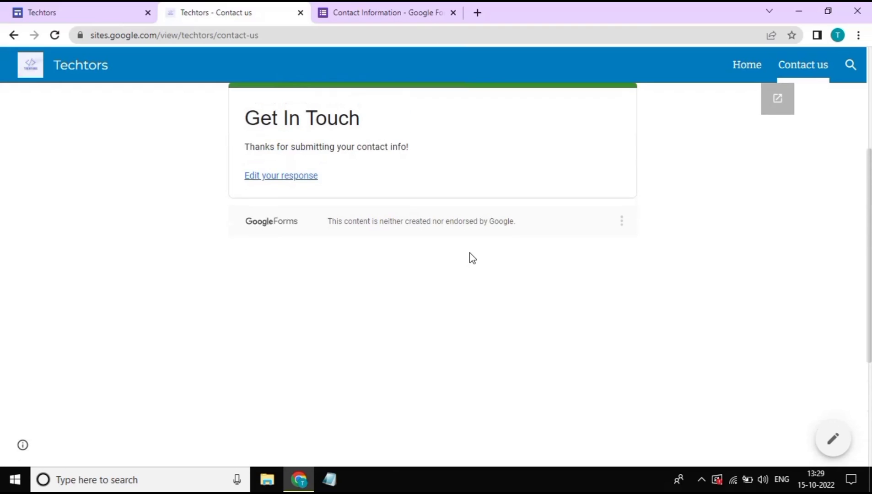
{"action": "scroll", "coordinate": [469, 257], "scroll_direction": "up", "scroll_amount": 5}
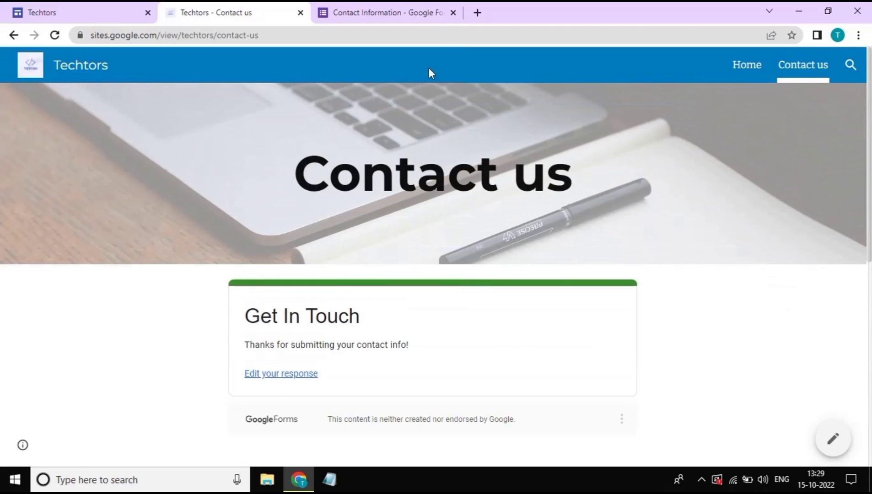
{"action": "left_click", "coordinate": [389, 12]}
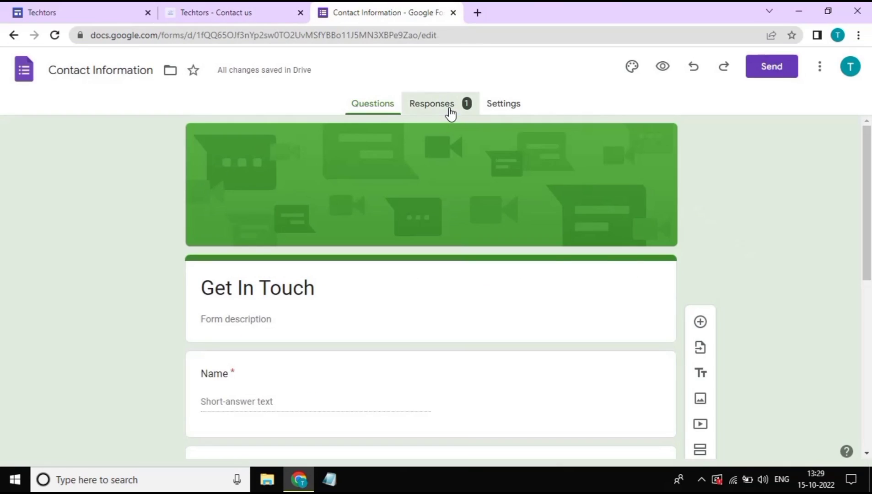
Review the form's response summary showing the test entry's name, email and message, phone unanswered
{"action": "left_click", "coordinate": [450, 113]}
{"action": "scroll", "coordinate": [626, 308], "scroll_direction": "down", "scroll_amount": 3}
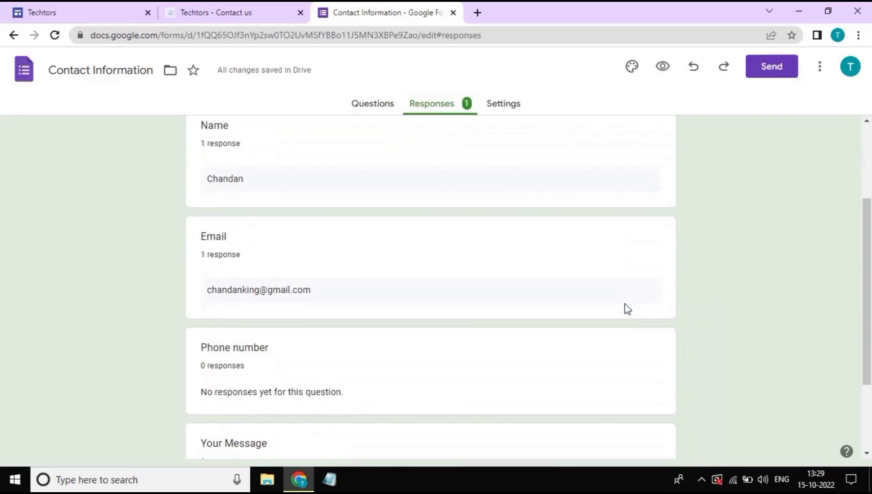
{"action": "scroll", "coordinate": [626, 310], "scroll_direction": "down", "scroll_amount": 2}
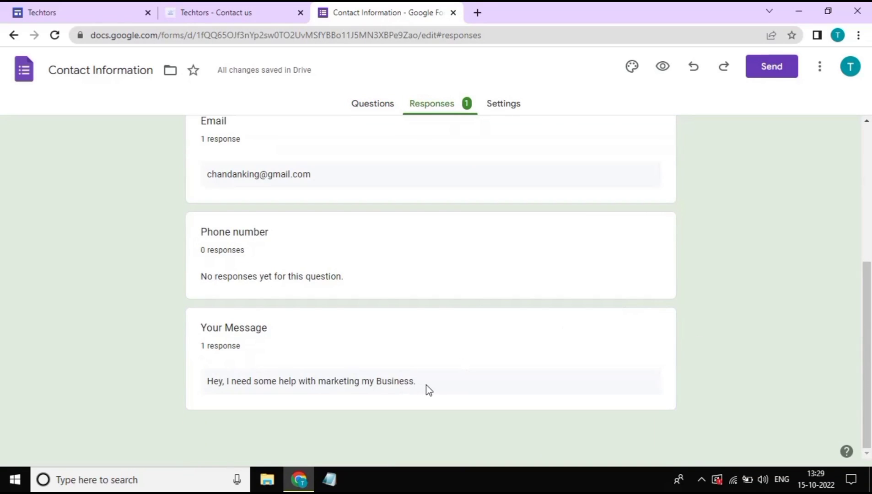
{"action": "left_click_drag", "start_coordinate": [416, 382], "coordinate": [280, 379]}
{"action": "left_click", "coordinate": [664, 354]}
{"action": "scroll", "coordinate": [665, 354], "scroll_direction": "up", "scroll_amount": 5}
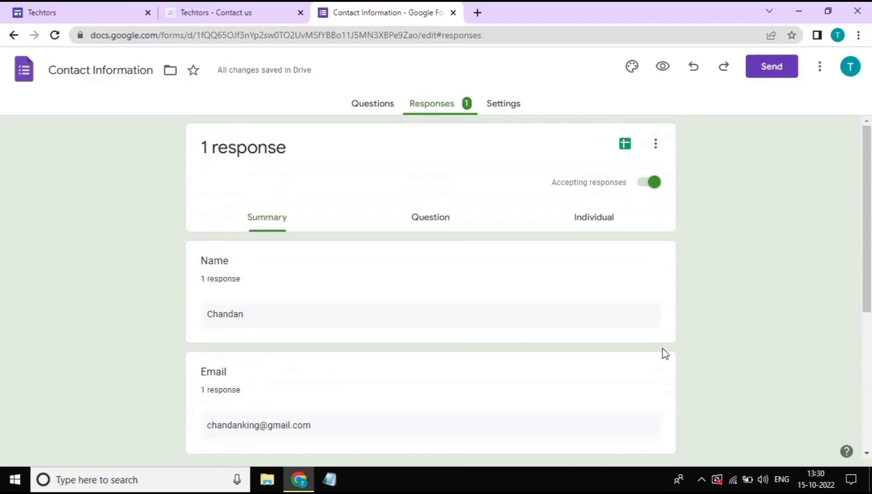
{"action": "left_click", "coordinate": [241, 11]}
Browse the published Techtors Home page from top to bottom
{"action": "left_click", "coordinate": [98, 69]}
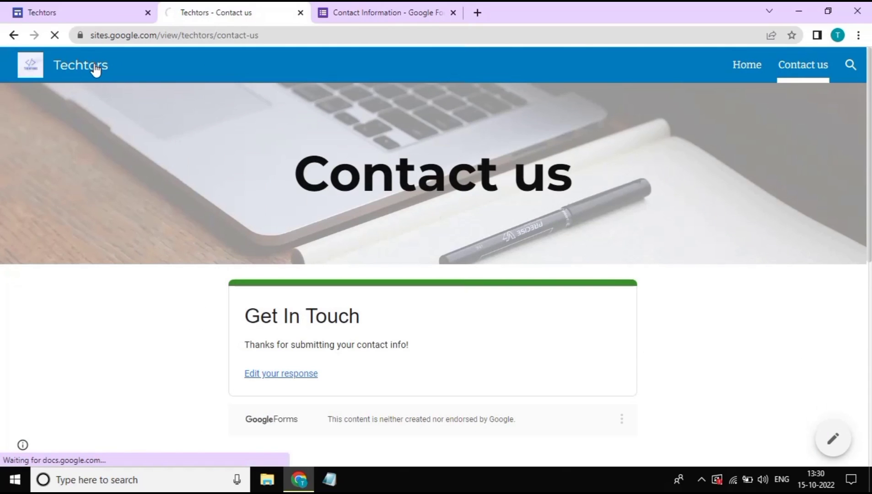
{"action": "scroll", "coordinate": [511, 263], "scroll_direction": "down", "scroll_amount": 6}
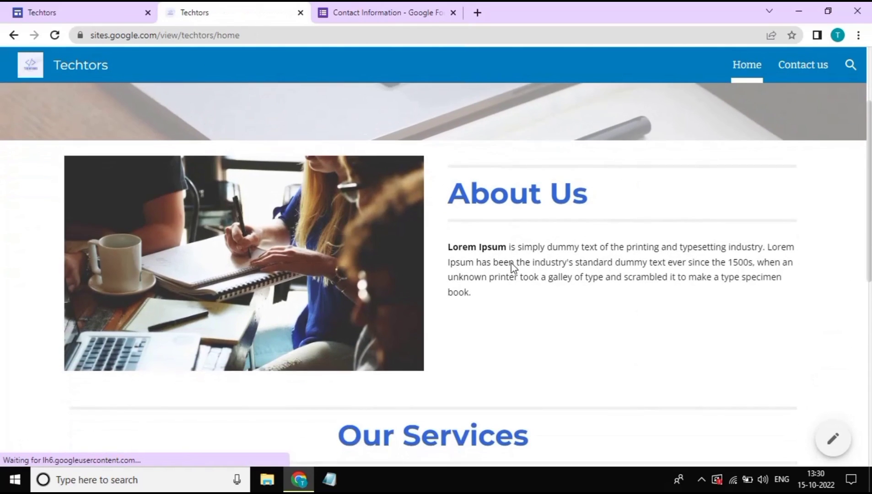
{"action": "scroll", "coordinate": [511, 263], "scroll_direction": "up", "scroll_amount": 6}
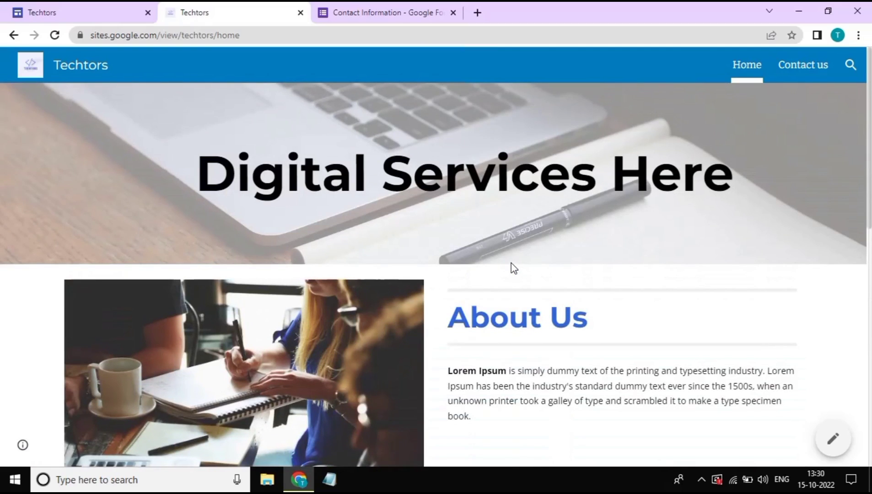
{"action": "scroll", "coordinate": [511, 264], "scroll_direction": "down", "scroll_amount": 10}
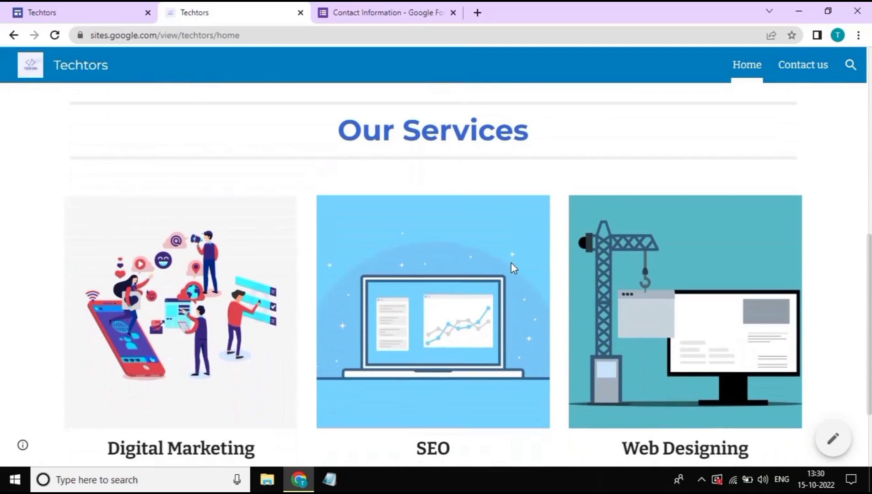
{"action": "scroll", "coordinate": [511, 263], "scroll_direction": "up", "scroll_amount": 10}
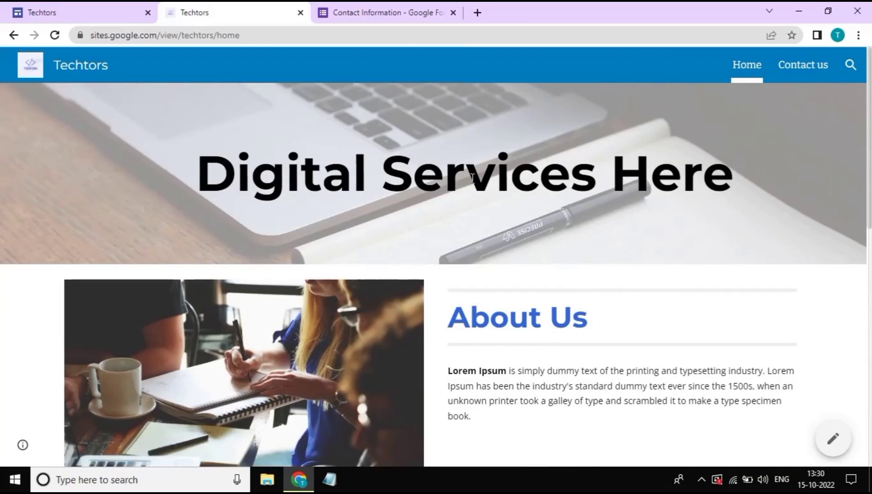
Check that Contact us shows "You've already responded", then return to Home
{"action": "left_click", "coordinate": [814, 76]}
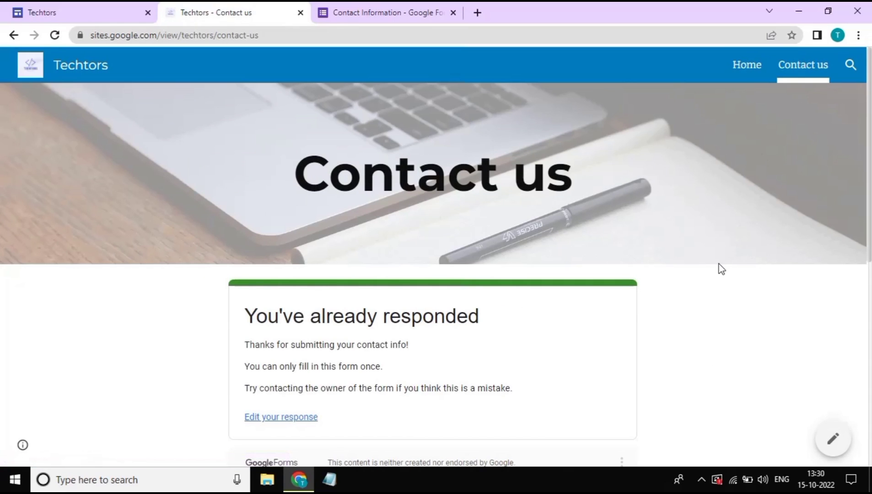
{"action": "scroll", "coordinate": [719, 267], "scroll_direction": "down", "scroll_amount": 3}
{"action": "scroll", "coordinate": [719, 269], "scroll_direction": "up", "scroll_amount": 3}
{"action": "left_click", "coordinate": [76, 66]}
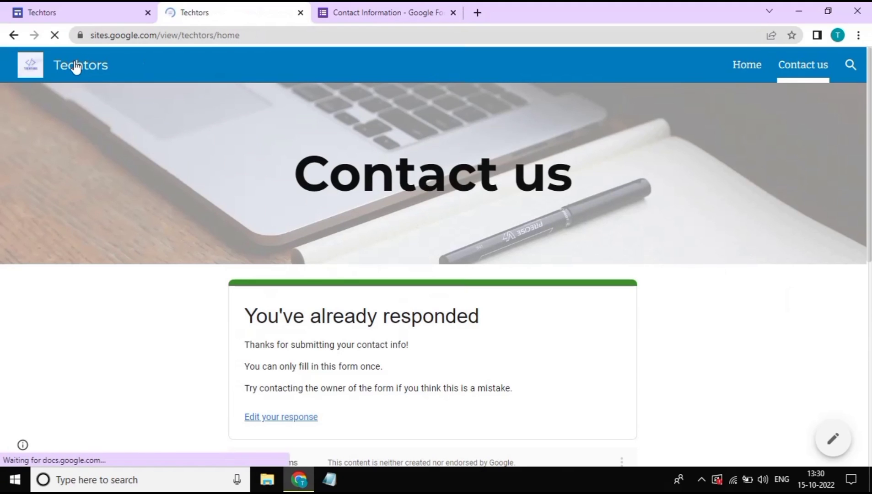